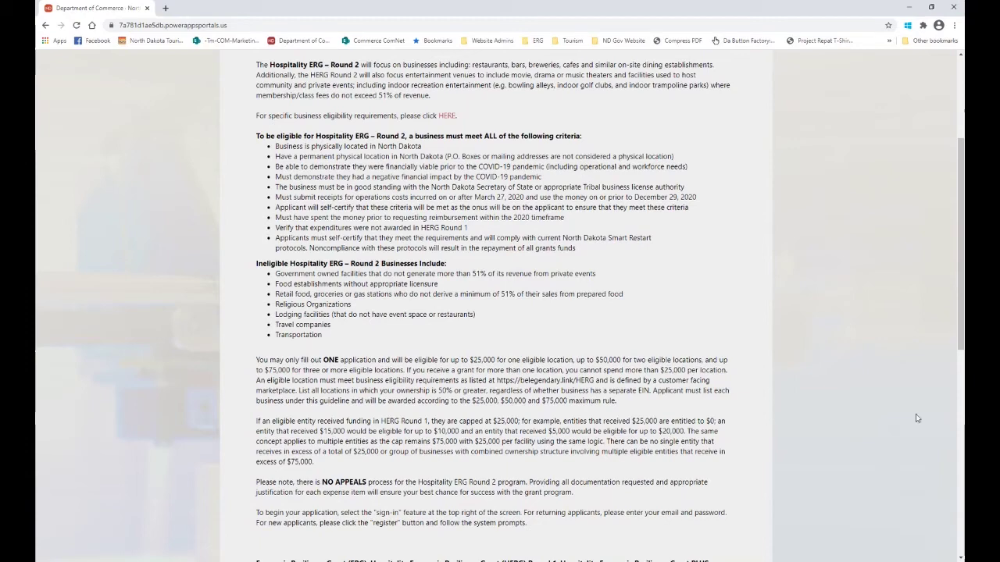
Go to the top of the portal and open the Sign in page, letting saved credentials fill in.
scroll(944, 427, up, 3)
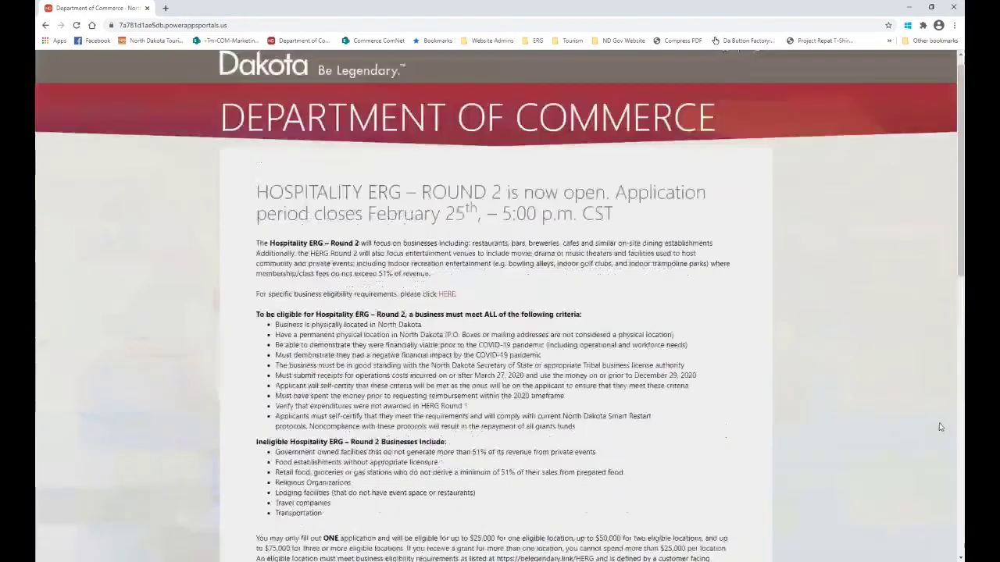
click(756, 65)
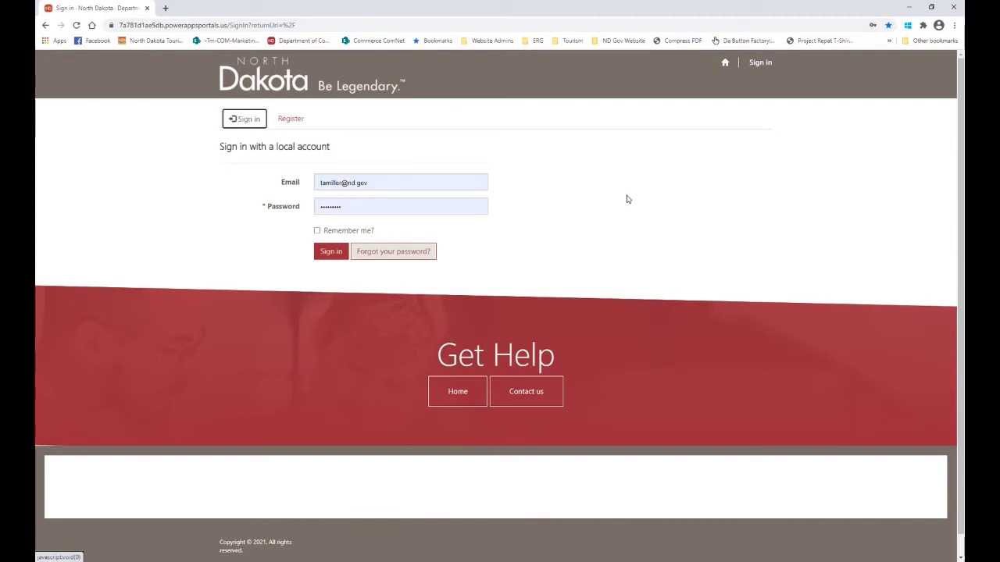
Sign in to the portal with the filled-in local account e-mail and password.
click(328, 251)
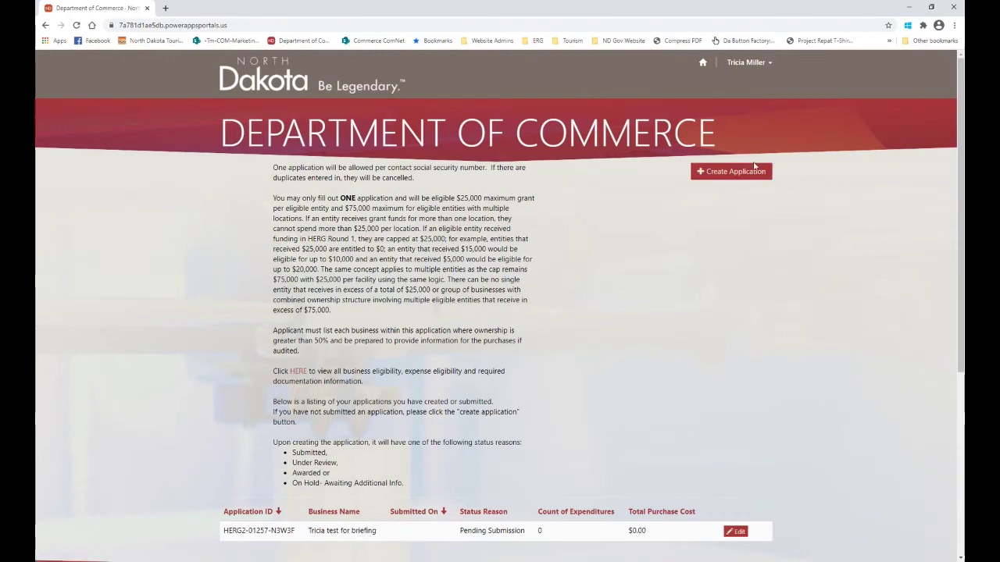
Start a new grant application with + Create Application.
click(730, 173)
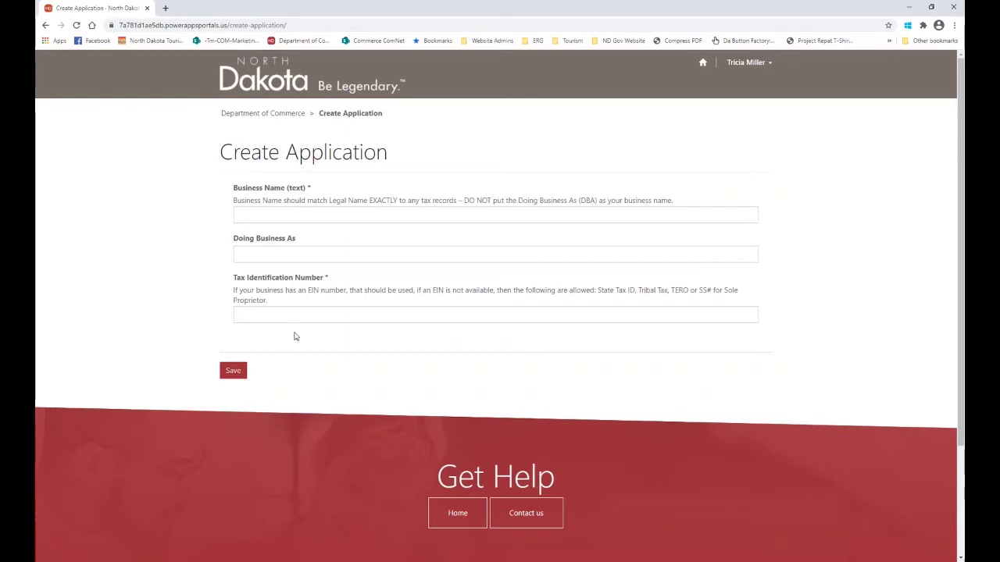
Create the application using the saved test business name and tax ID, and save it.
click(269, 213)
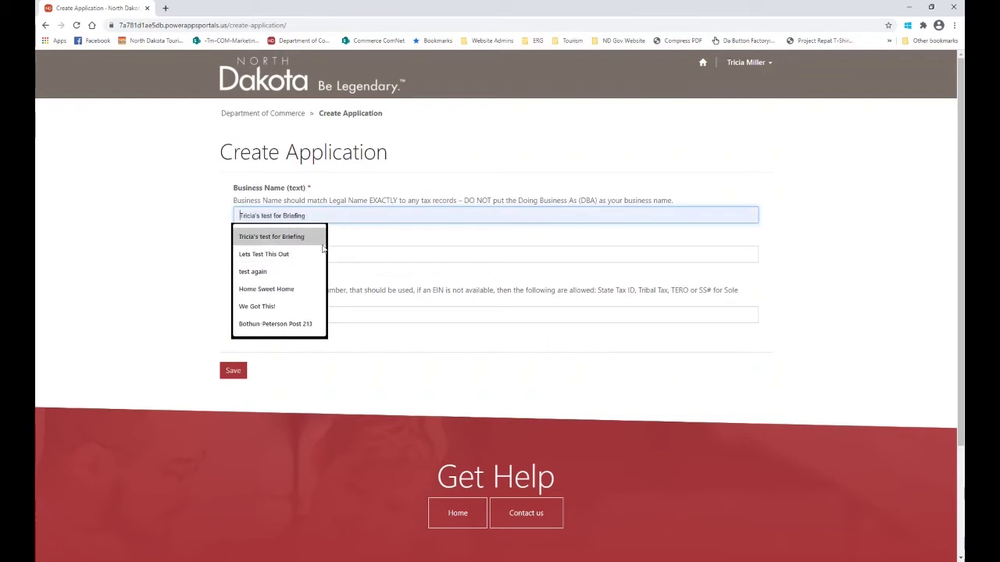
click(271, 236)
click(273, 321)
text(4561237)
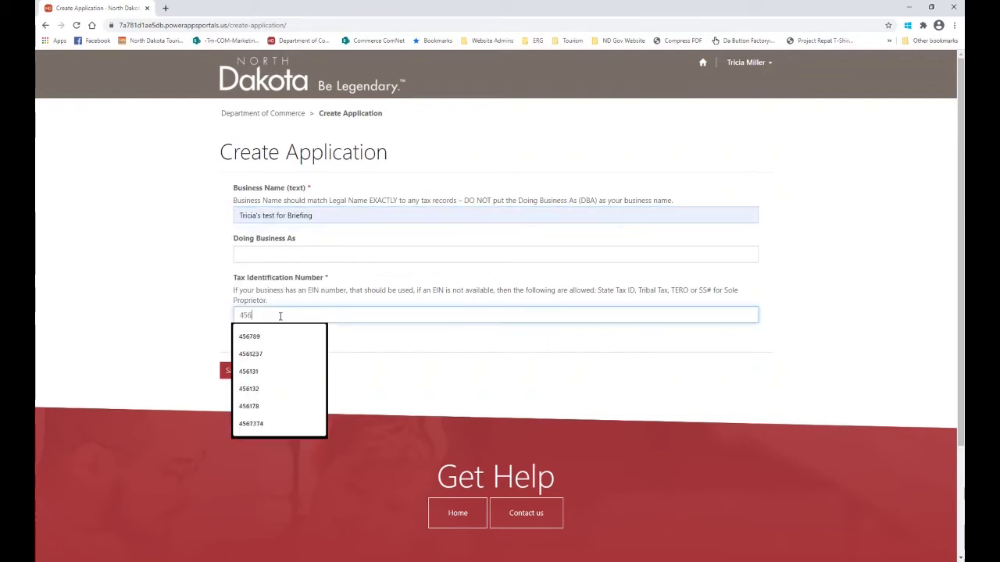
click(253, 337)
click(235, 369)
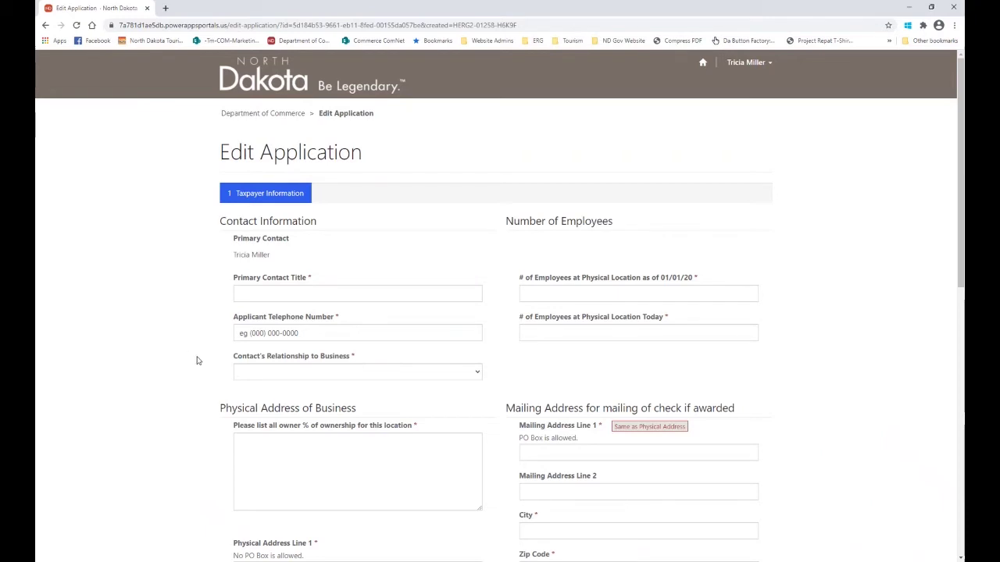
Set the contact title to Owner, fill the saved telephone number, and set the relationship to Owner.
click(297, 294)
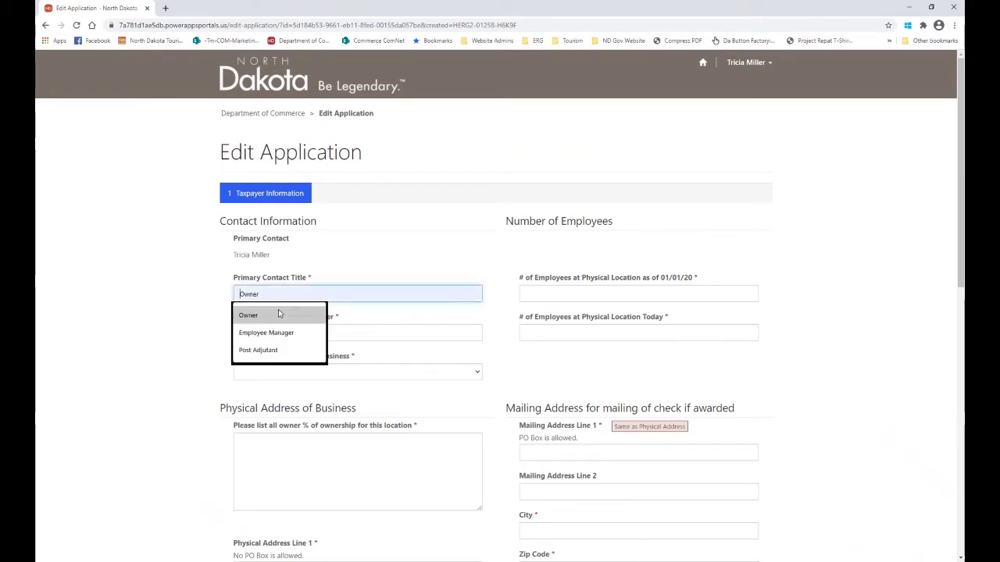
click(281, 314)
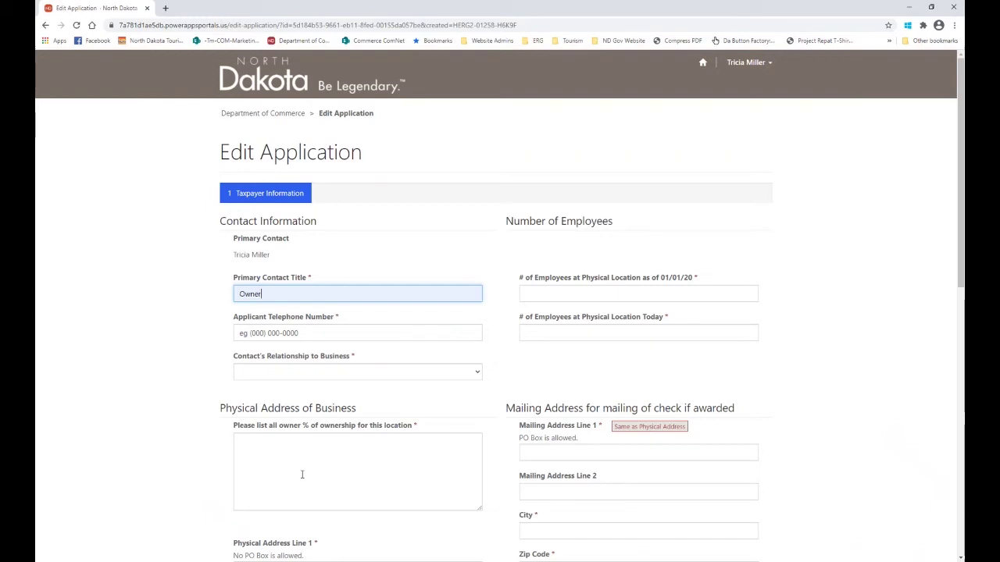
click(313, 332)
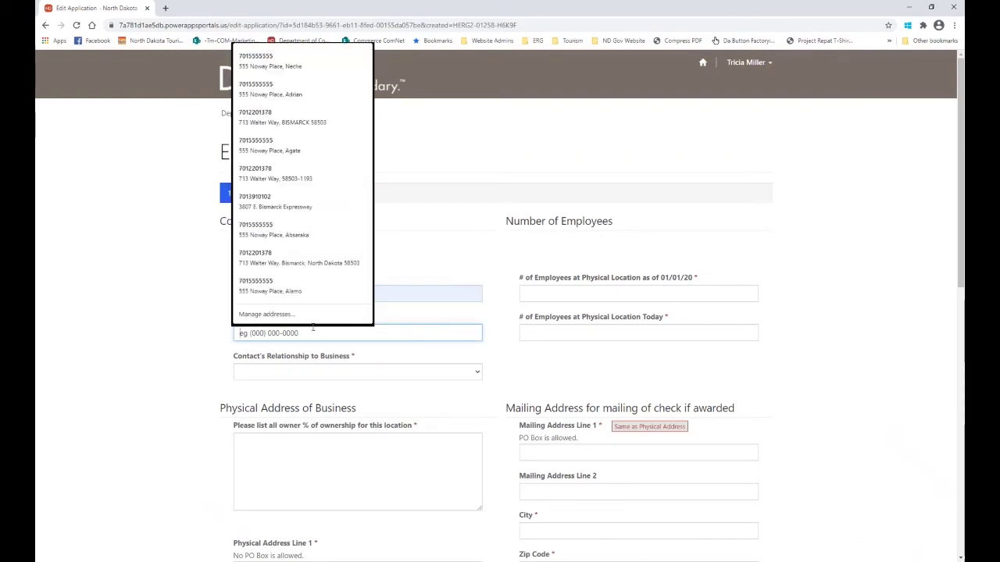
click(275, 69)
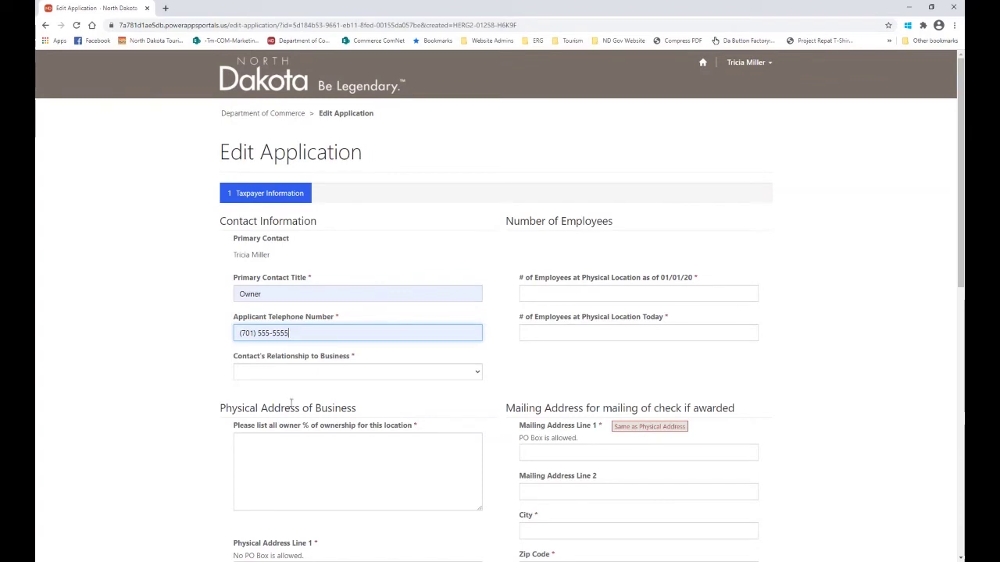
click(294, 376)
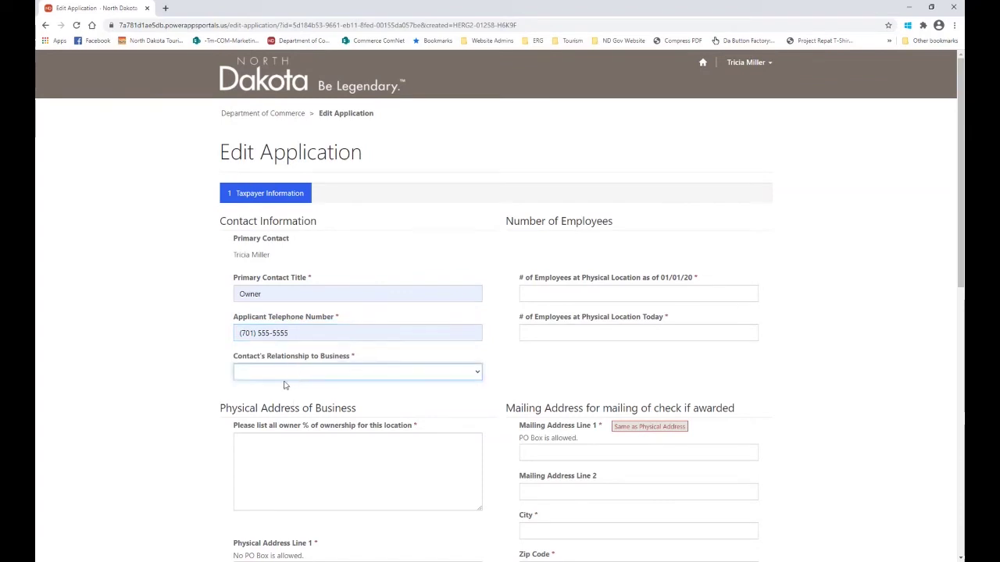
click(277, 395)
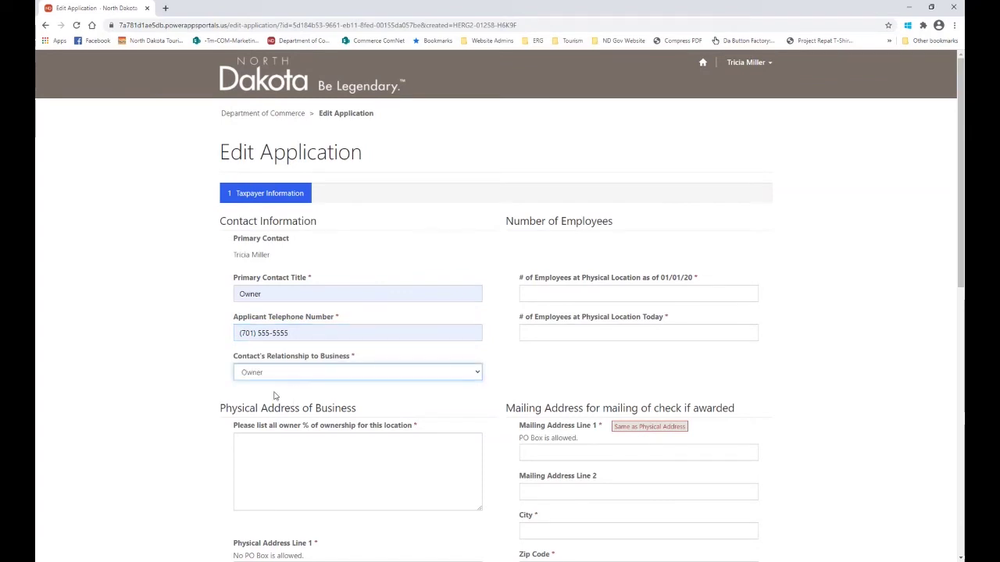
Set both employee counts to 50 and list the two owners at 50% each.
click(580, 293)
click(545, 316)
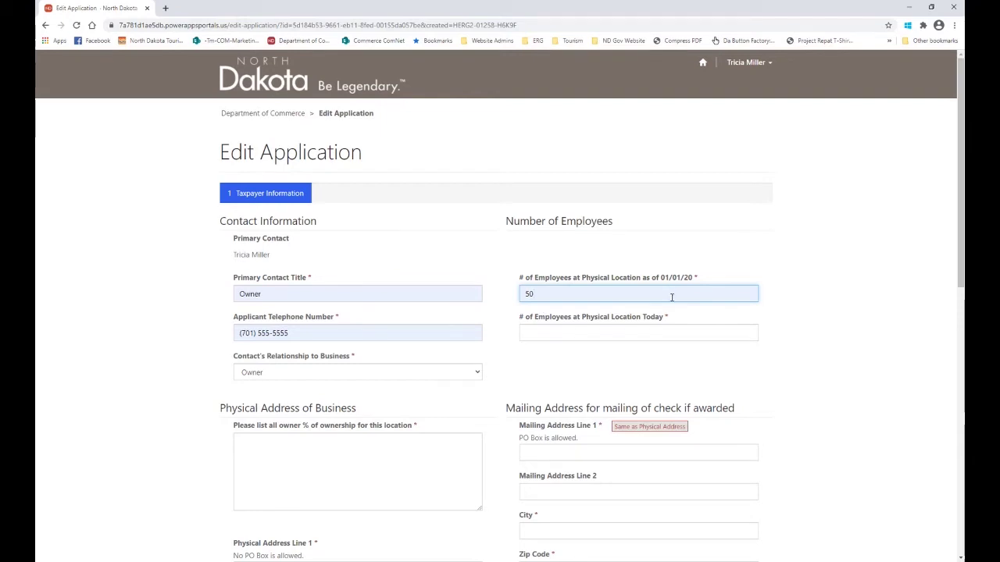
click(604, 335)
click(570, 354)
scroll(580, 366, down, 2)
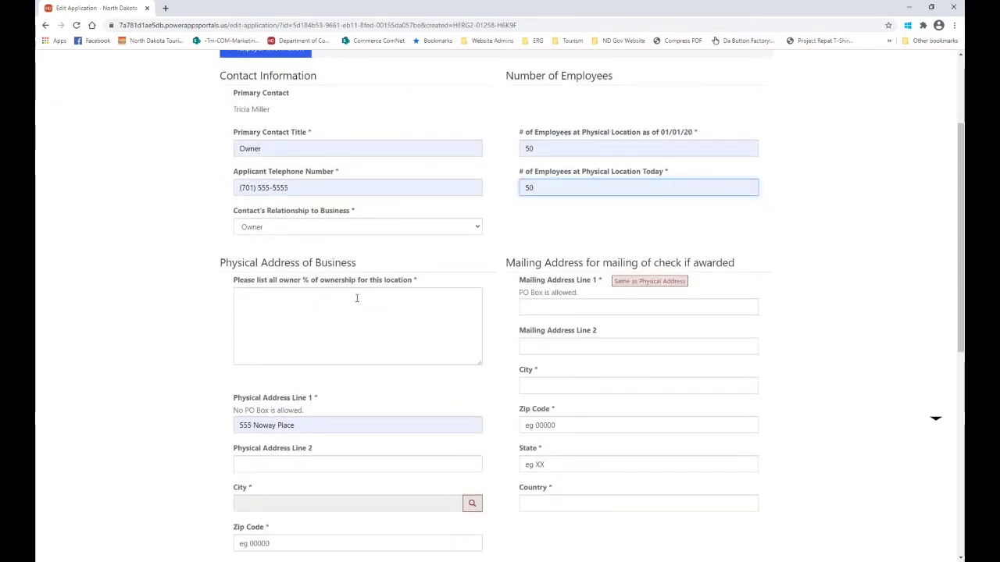
click(363, 292)
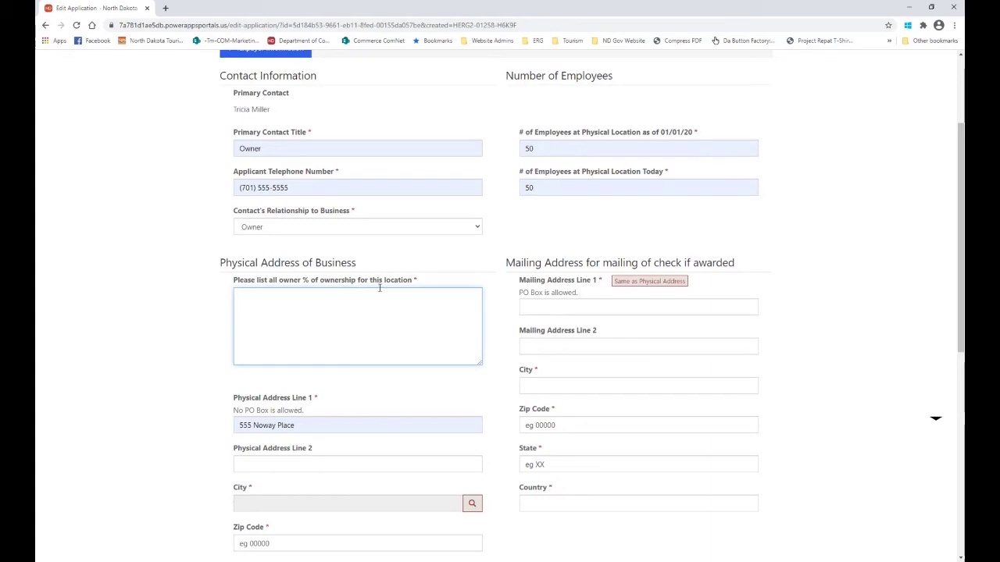
text(John Doe)
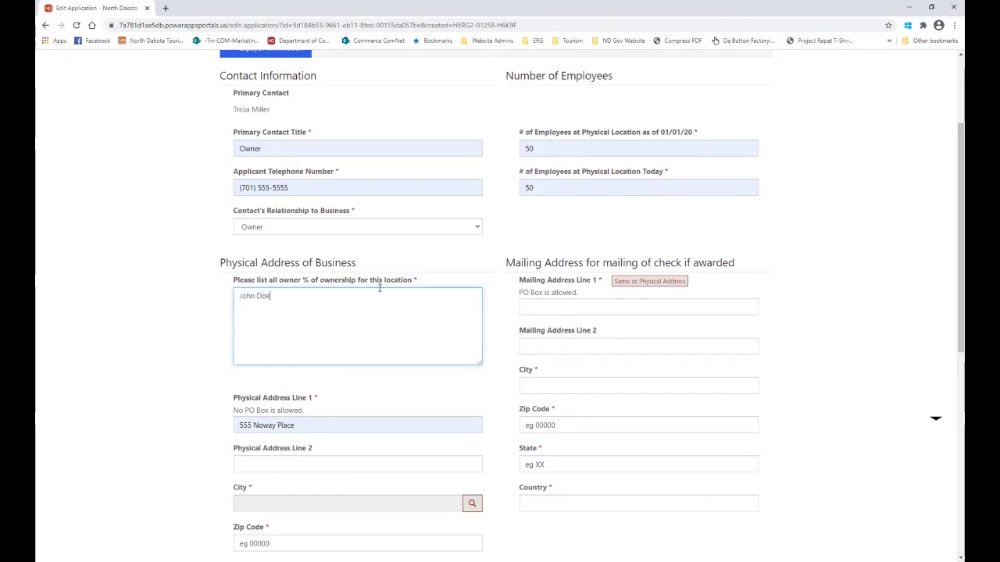
text( - 50)
text(% )
text( - 50%)
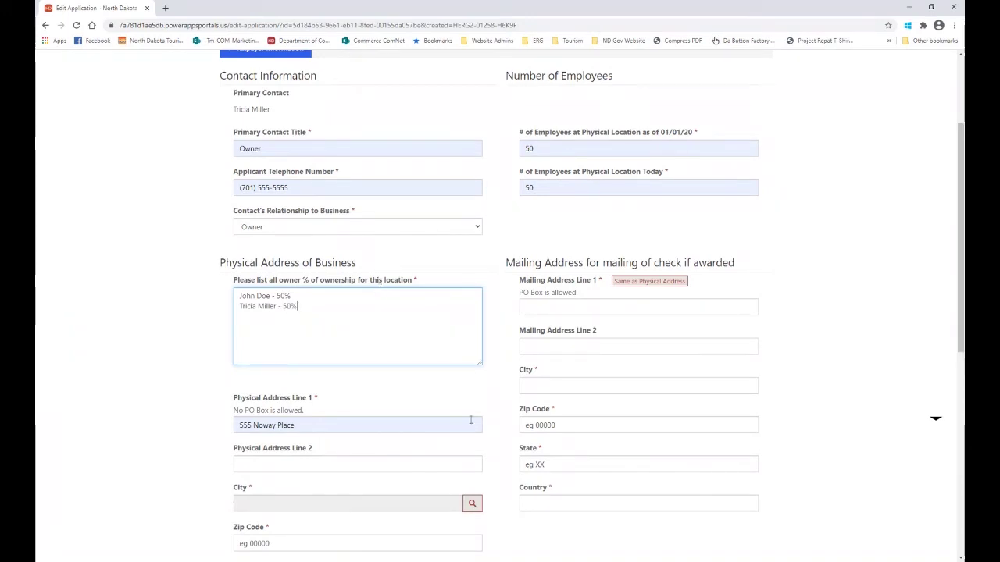
scroll(358, 456, down, 2)
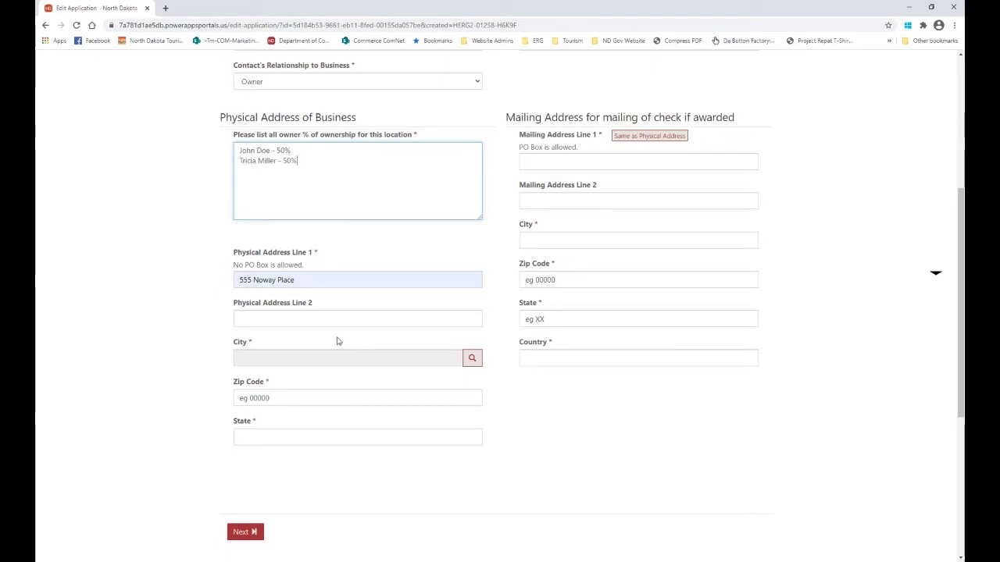
Search the city lookup for *bowman and select Bowman as the physical address city.
click(472, 361)
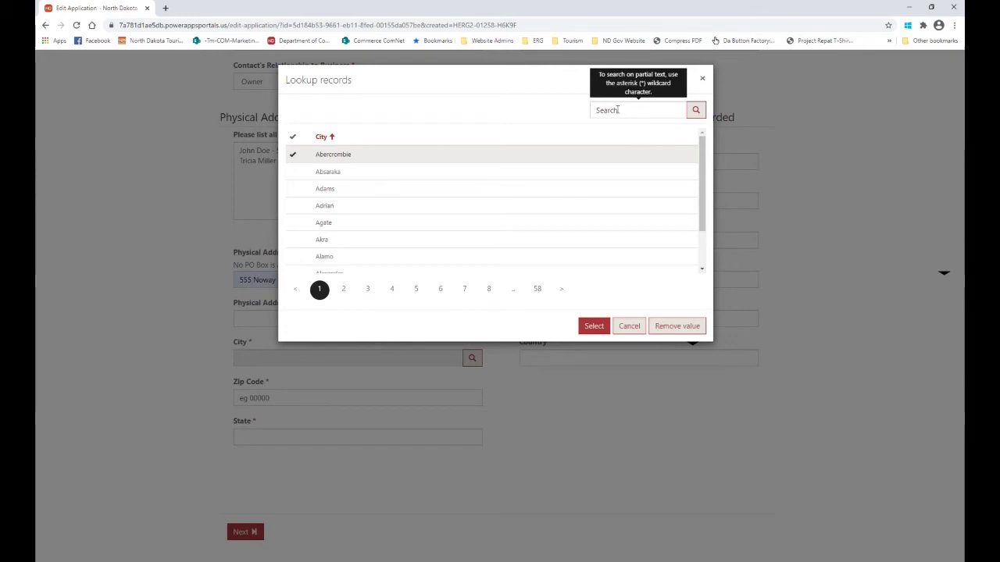
click(628, 111)
text(*bowman)
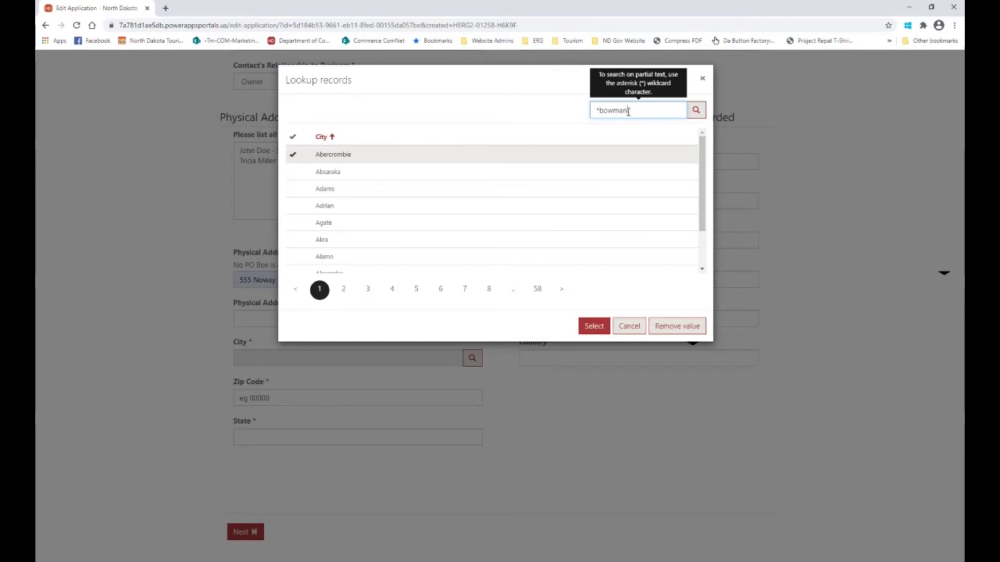
key(Return)
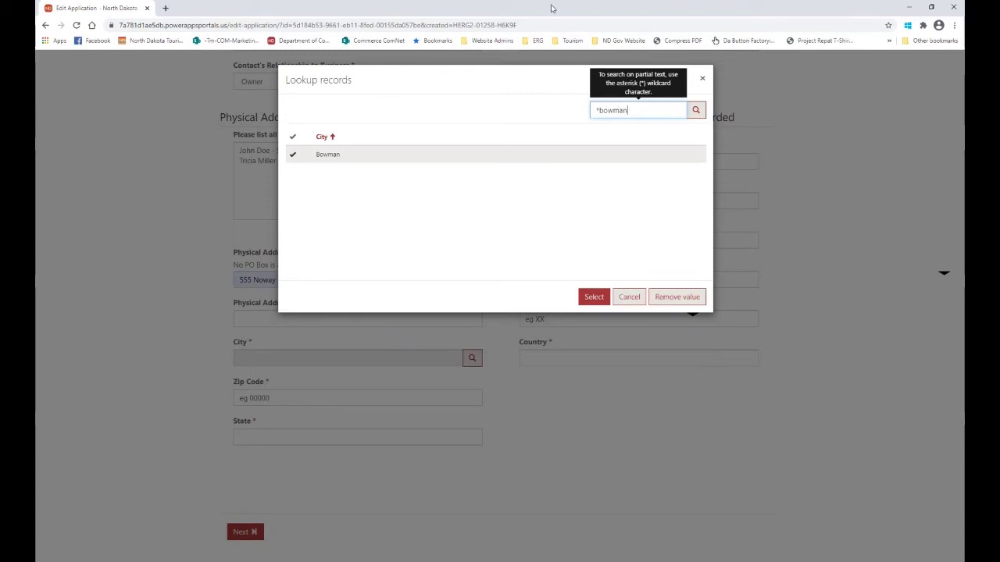
click(596, 301)
click(595, 298)
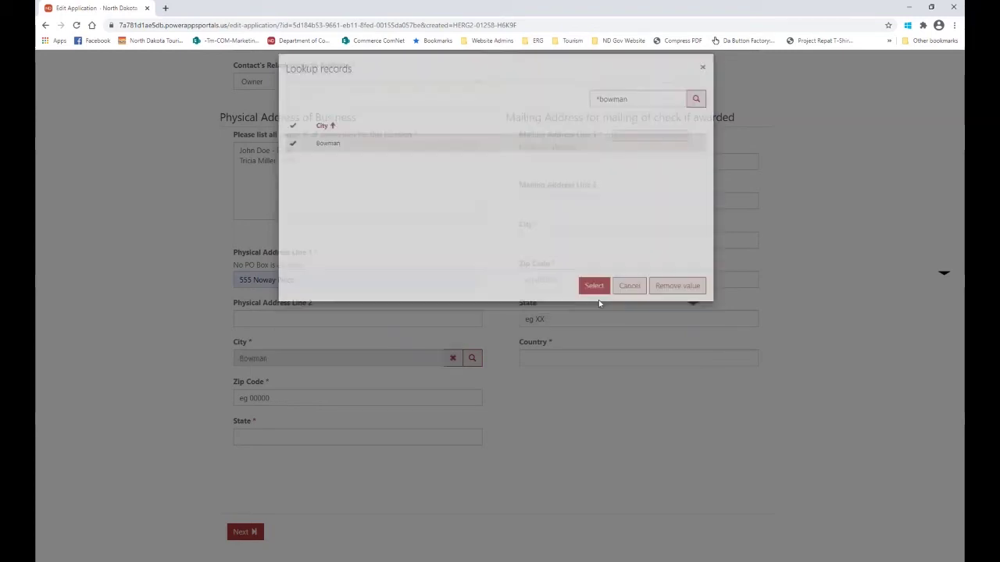
click(283, 399)
Enter zip code 58623 and state ND for the physical address.
text(58623)
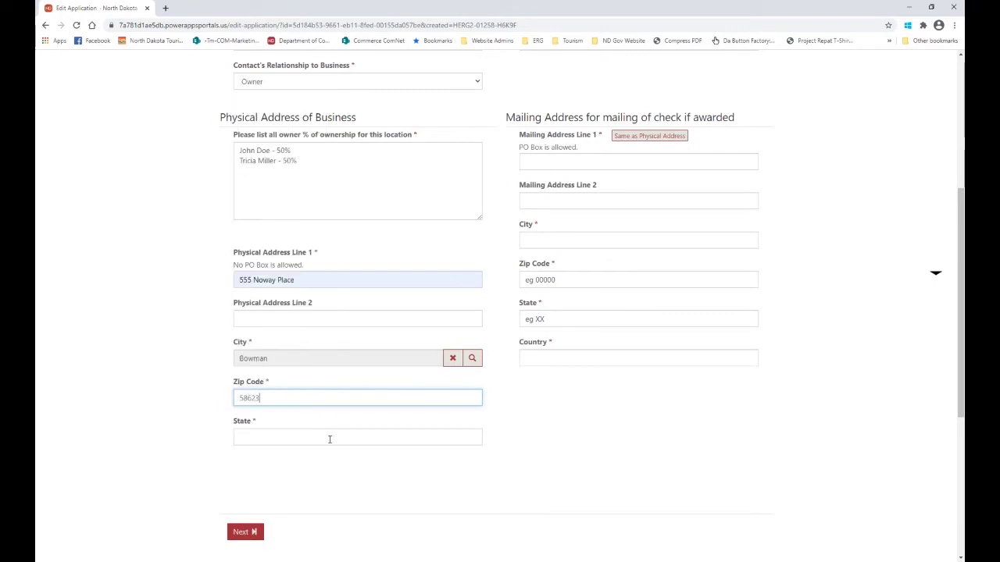
click(330, 437)
text(ND)
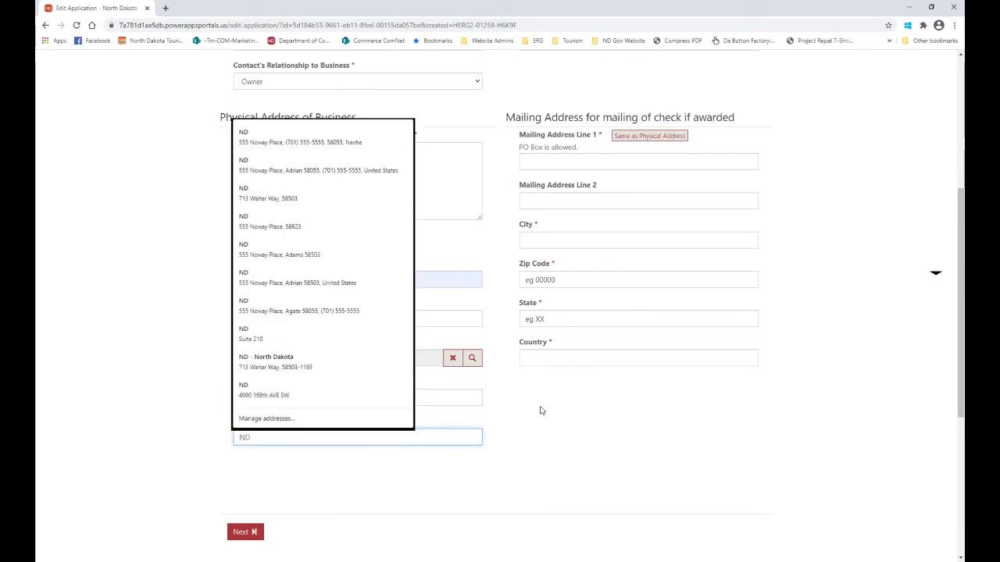
click(544, 416)
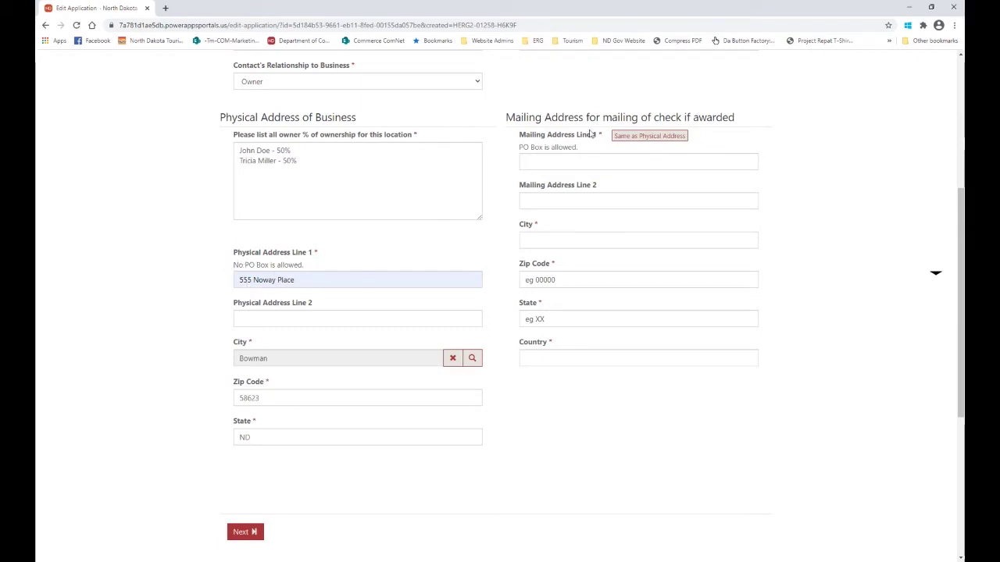
Make the mailing address the same as the physical address and continue to Business Information.
click(645, 136)
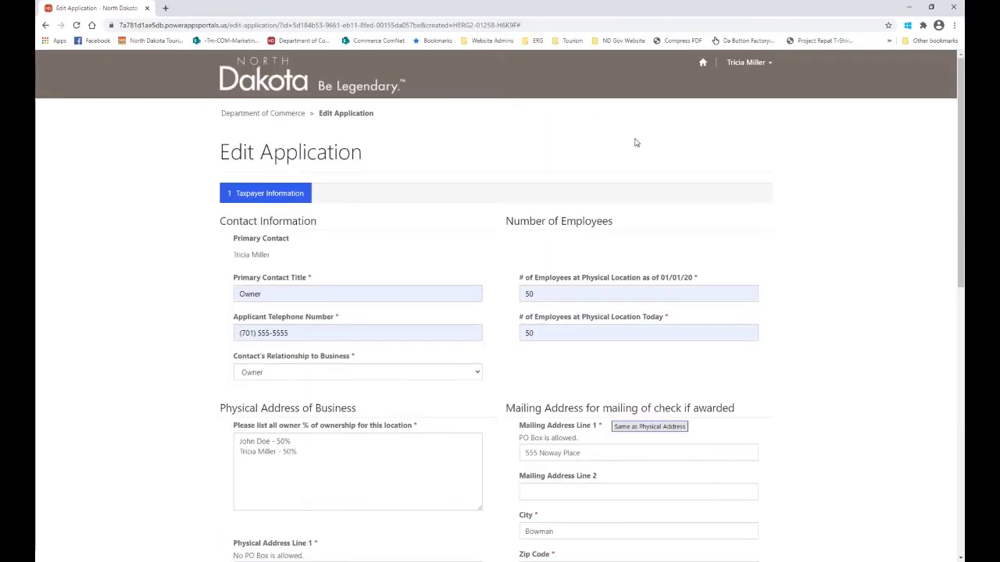
scroll(787, 399, down, 4)
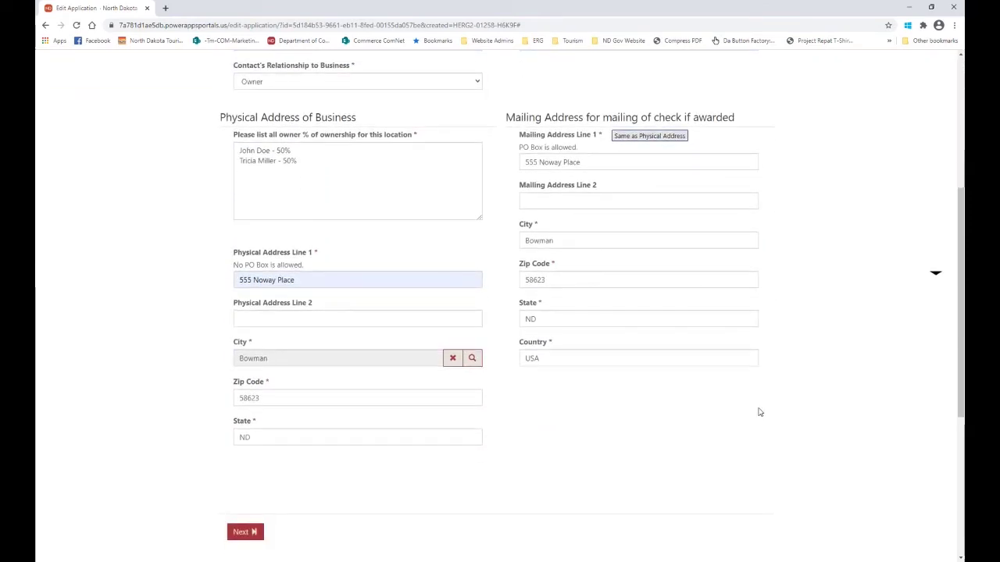
click(238, 534)
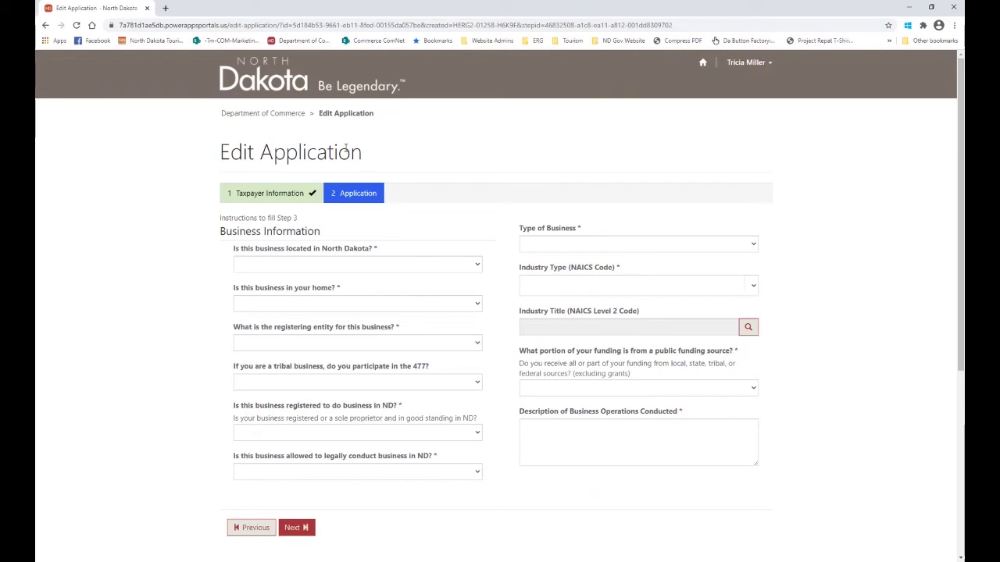
Answer in ND Yes, home-based No, ND Secretary of State, registered Yes, legally allowed Yes.
click(282, 267)
click(269, 300)
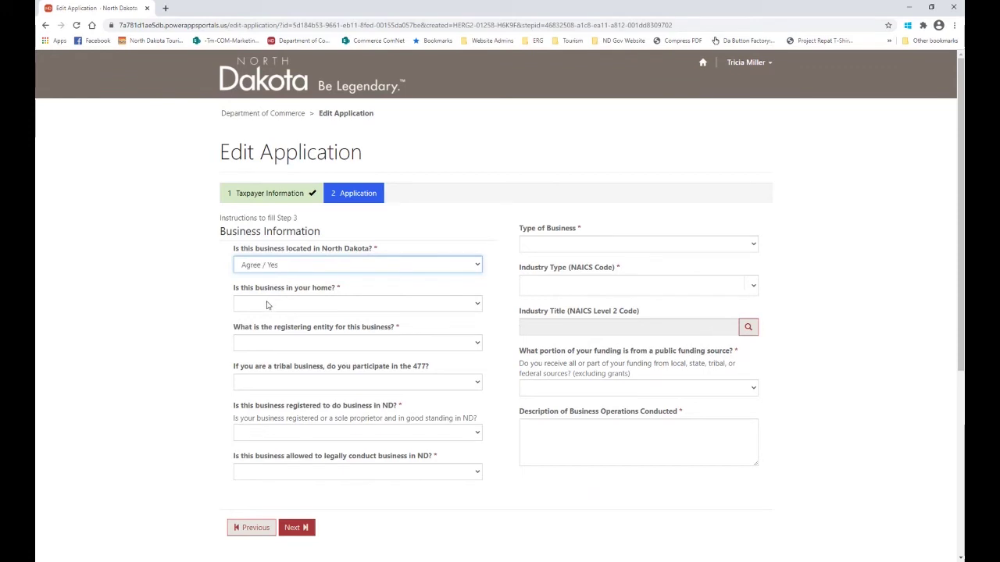
click(266, 306)
click(258, 329)
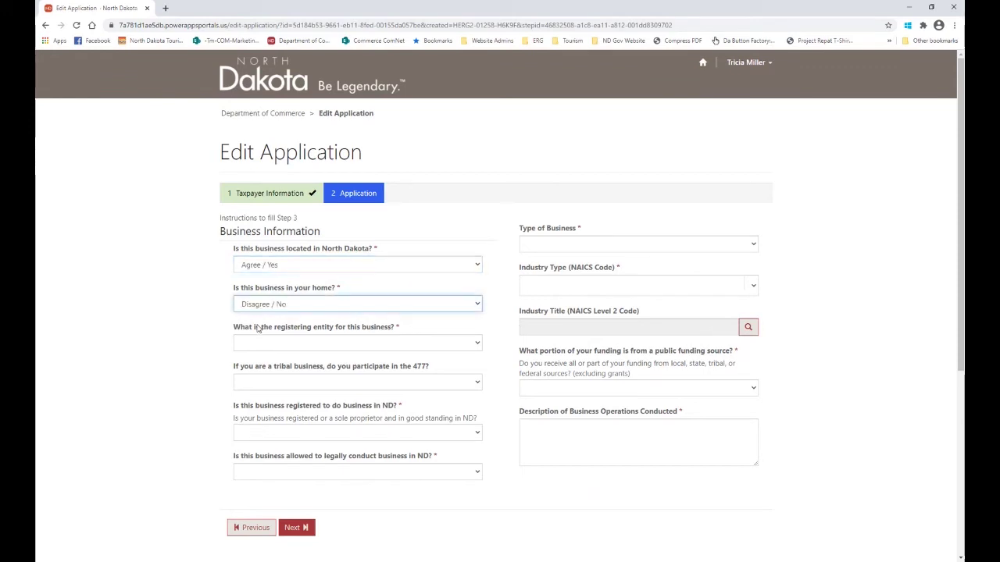
click(256, 349)
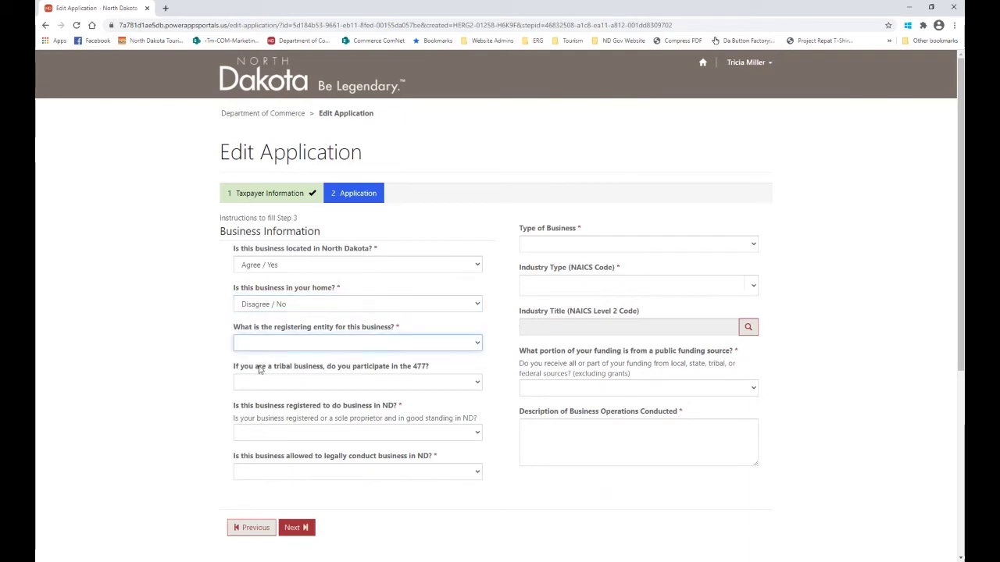
click(258, 370)
click(288, 438)
click(273, 466)
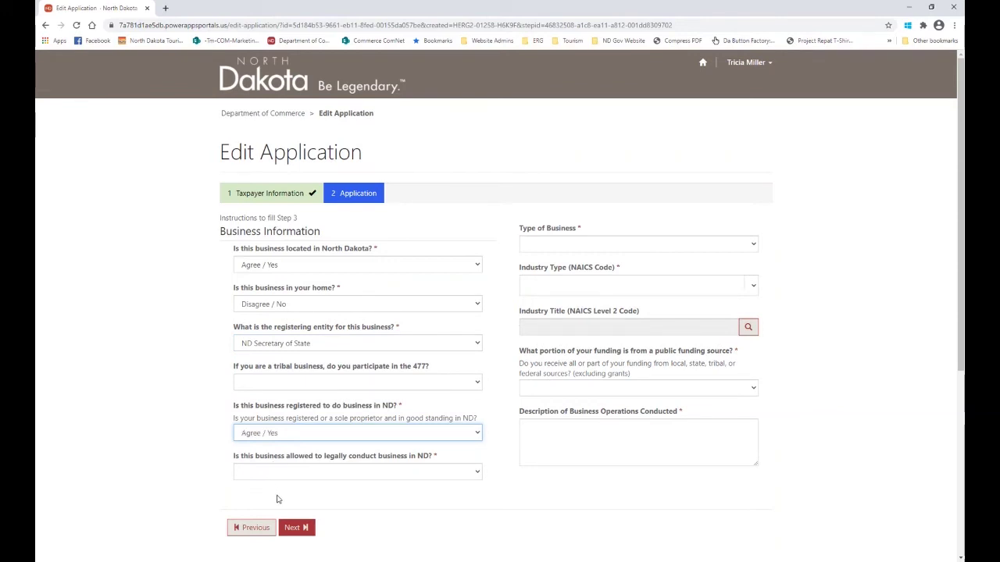
click(297, 471)
click(282, 512)
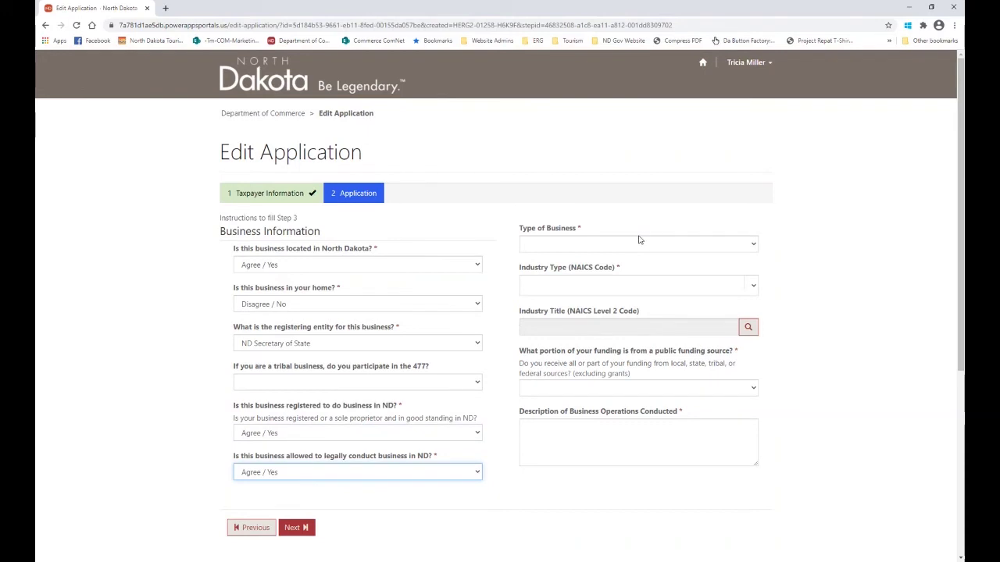
click(646, 250)
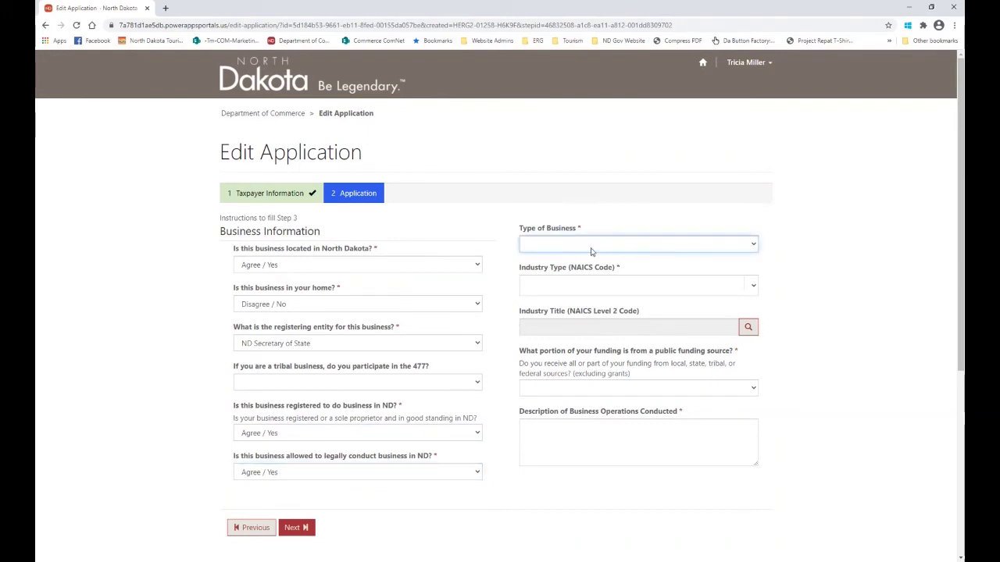
Set business type Partnership, industry Accommodation and Food Services, and public funding None.
click(559, 271)
click(752, 291)
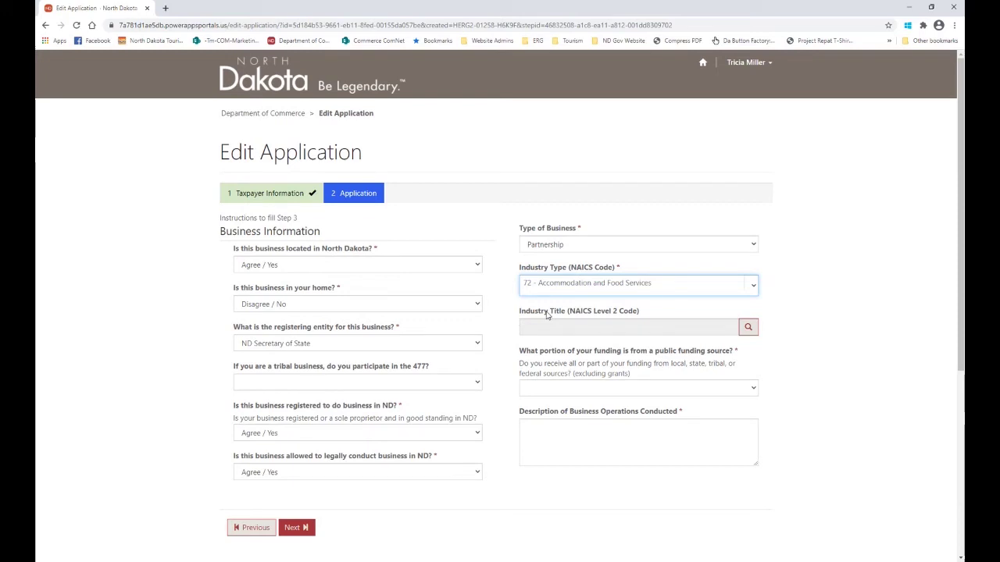
click(568, 390)
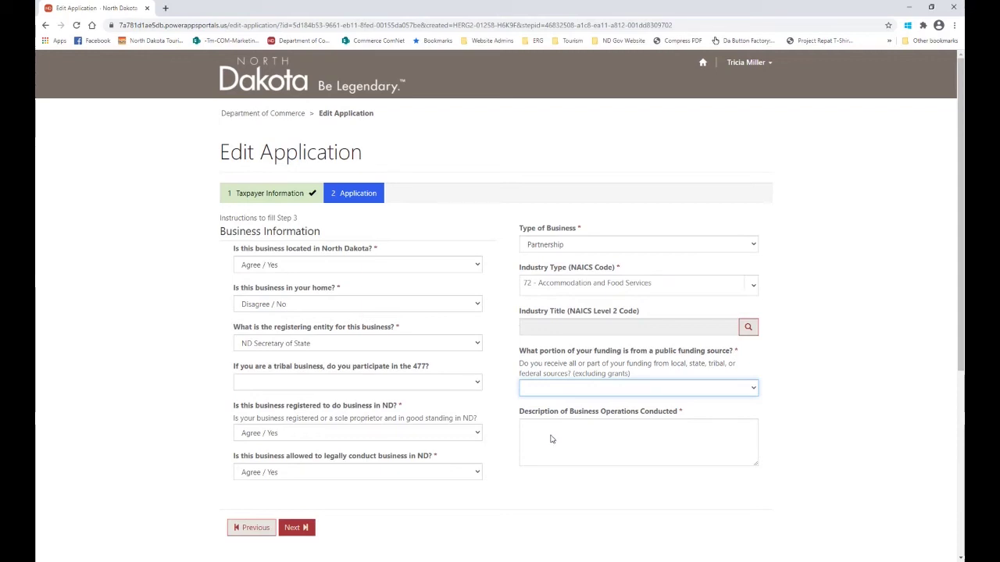
key(Down)
Describe operations as 'We are a restaurant in Bowman and provide food.' and continue to Facilities.
click(584, 428)
text(We are a r)
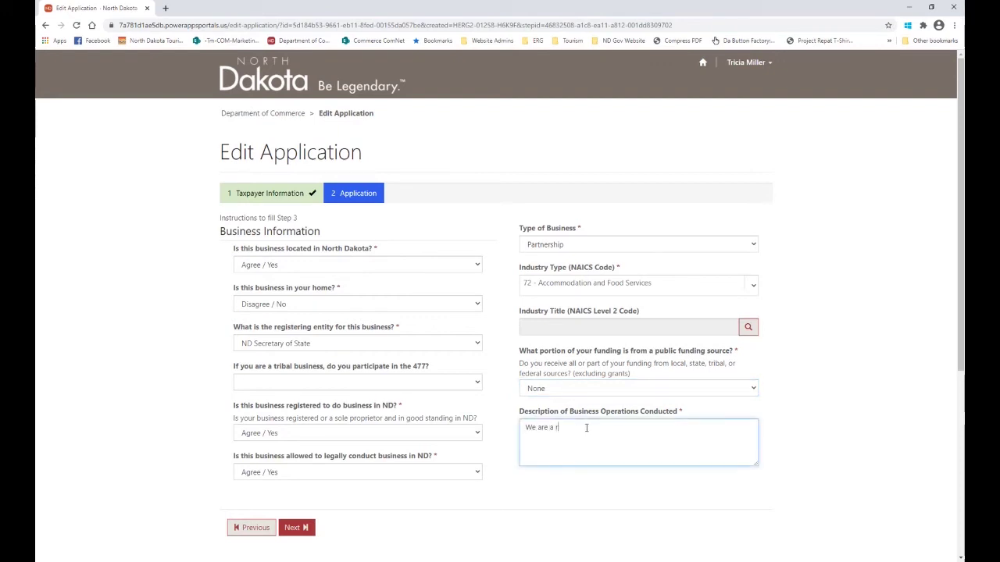
text(estaurant in Bowman and provide food.)
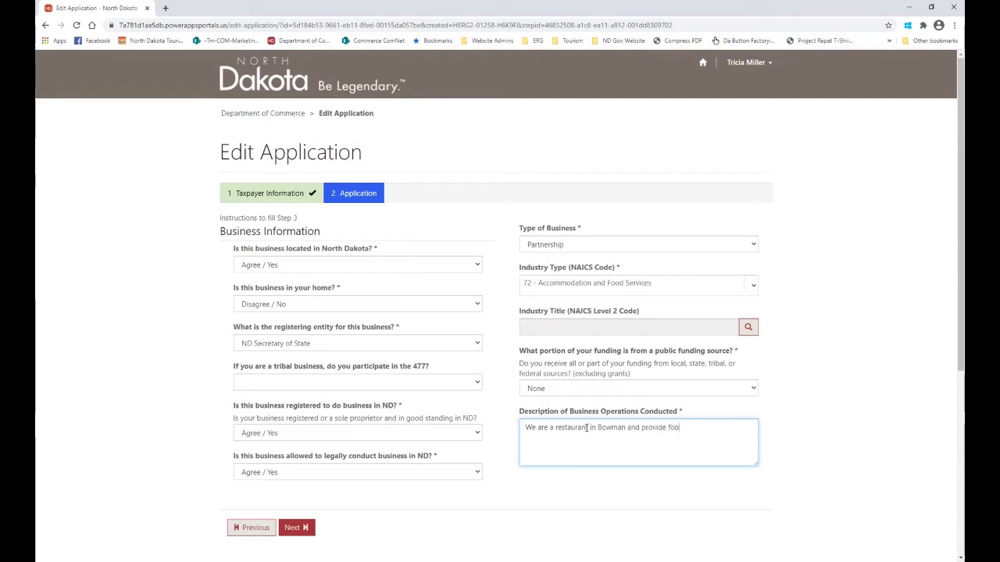
click(295, 527)
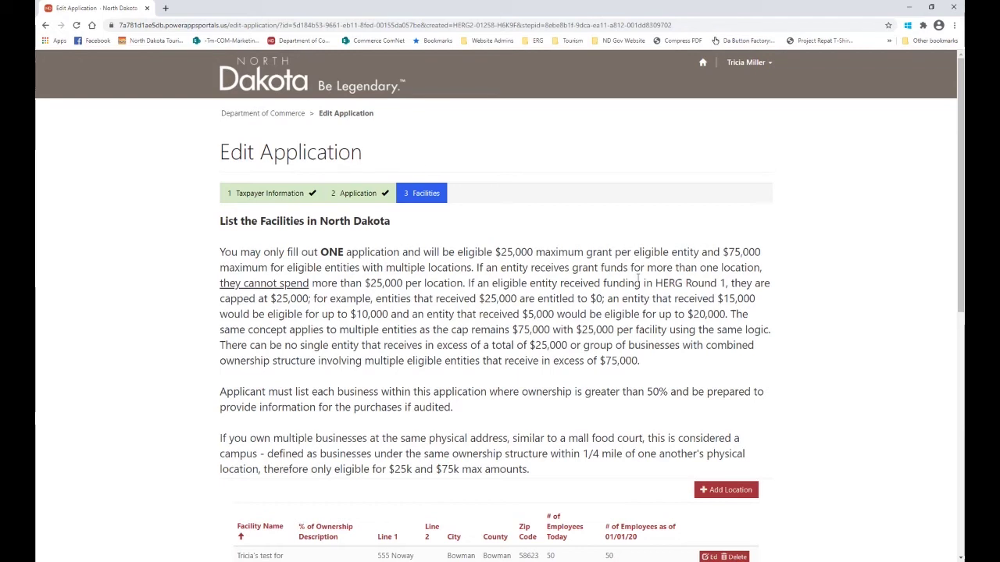
Scroll to the facilities table and start adding another facility location.
scroll(837, 492, down, 2)
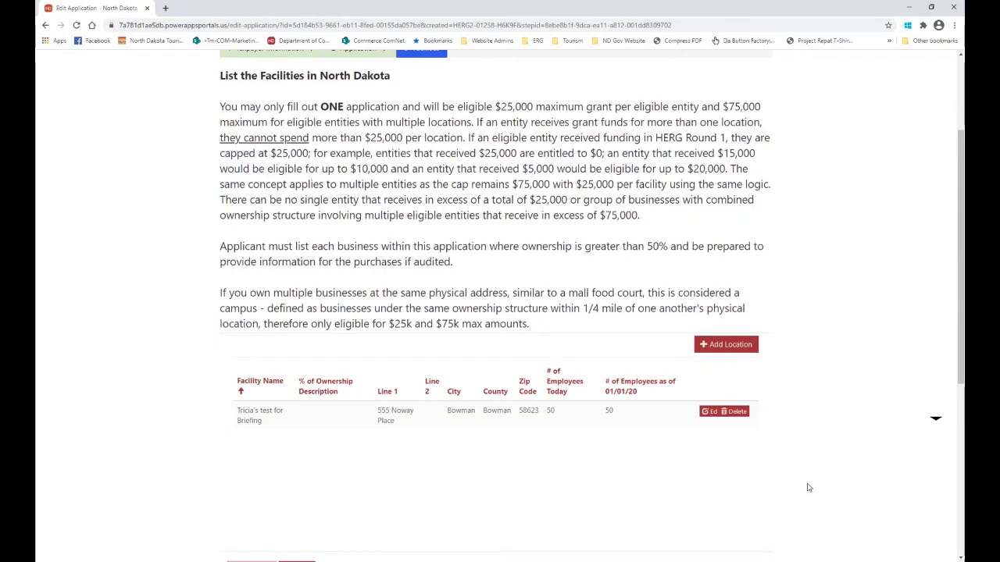
click(728, 345)
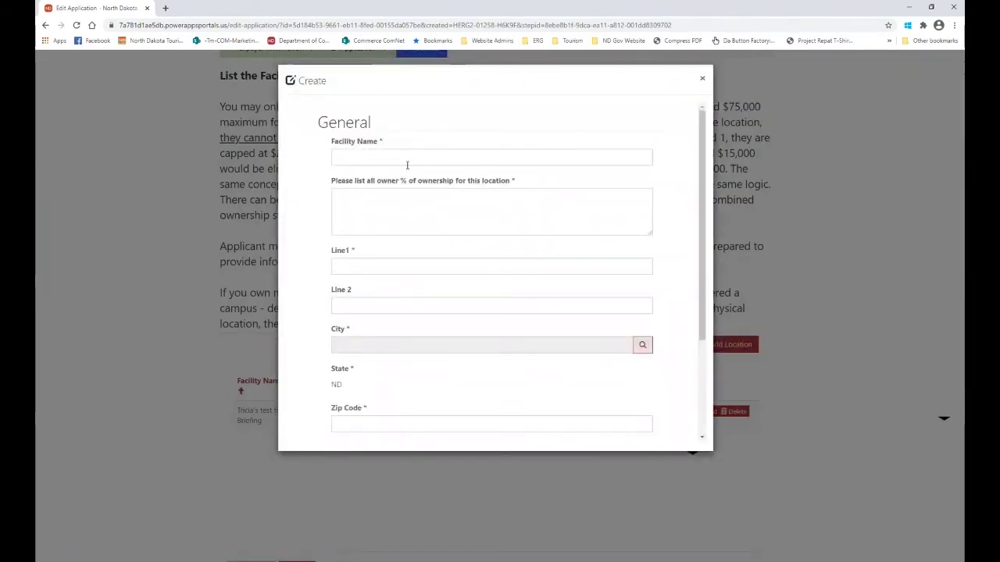
Enter the facility name, owner with a 10 ownership share, street address and zip, and city Agate.
click(409, 154)
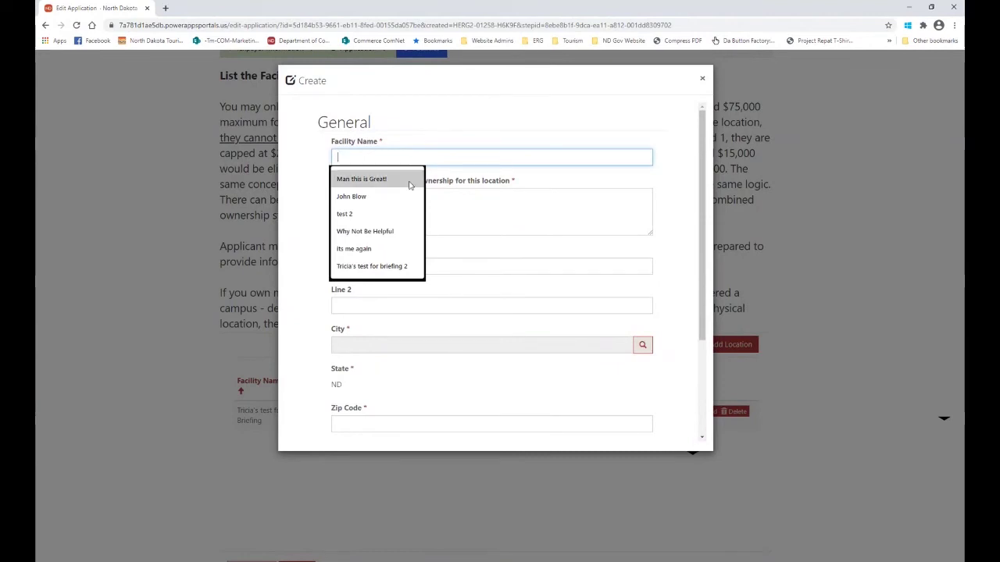
click(374, 267)
click(360, 201)
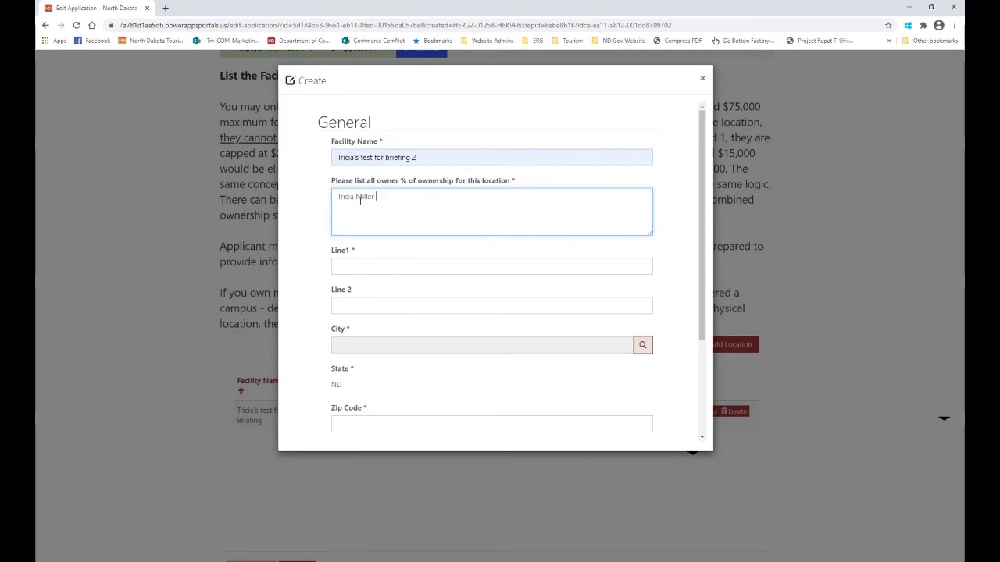
text( - 10)
click(360, 266)
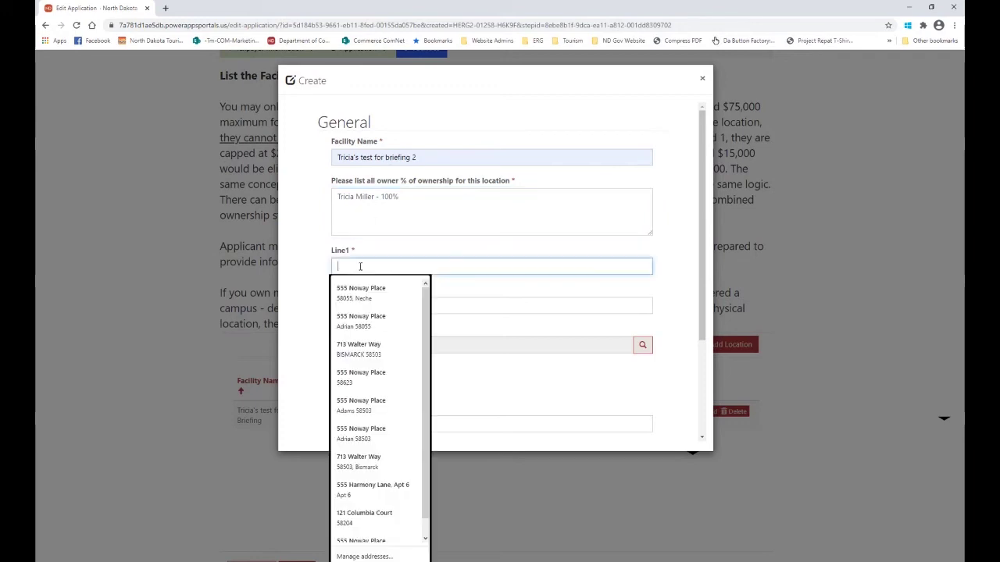
click(360, 406)
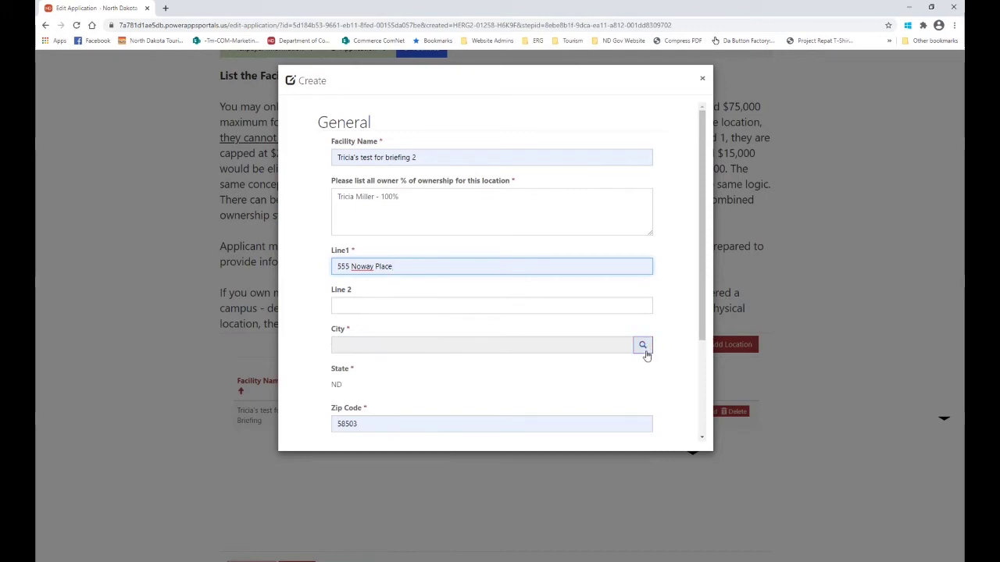
click(643, 346)
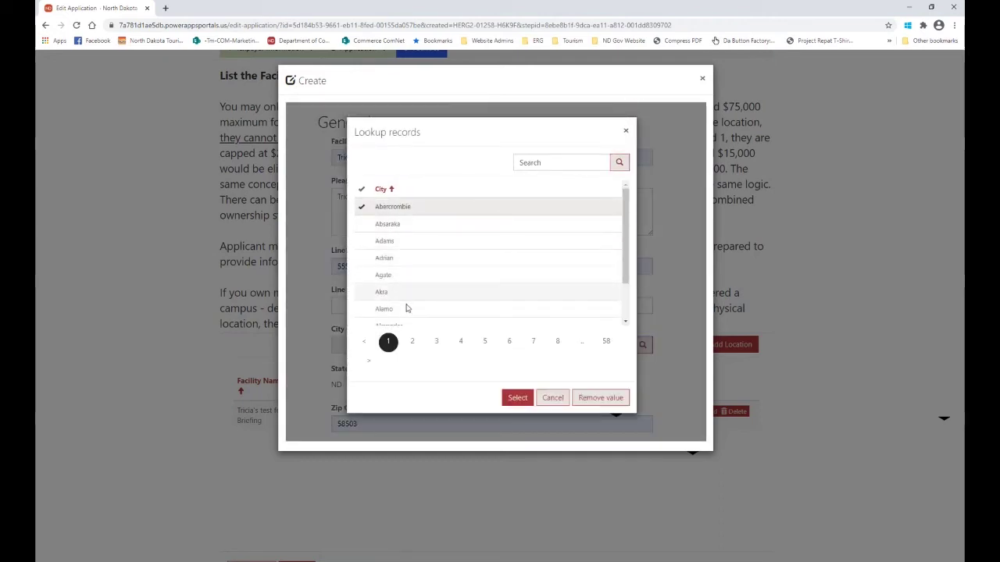
click(363, 276)
click(514, 401)
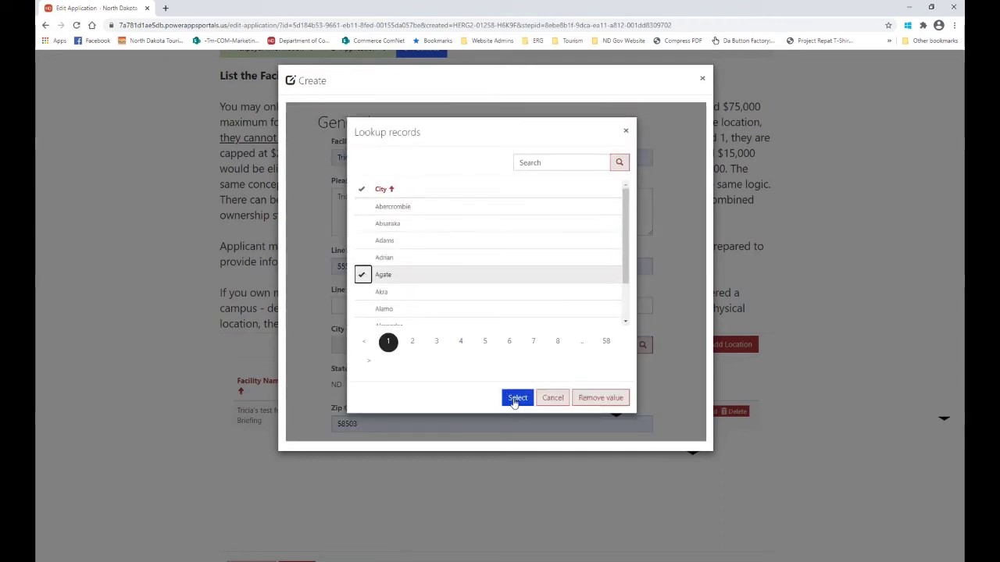
Record 40 employees as of 01/01/20 and 30 today, then save the facility and the facilities step.
scroll(426, 395, down, 2)
scroll(426, 396, down, 1)
click(375, 325)
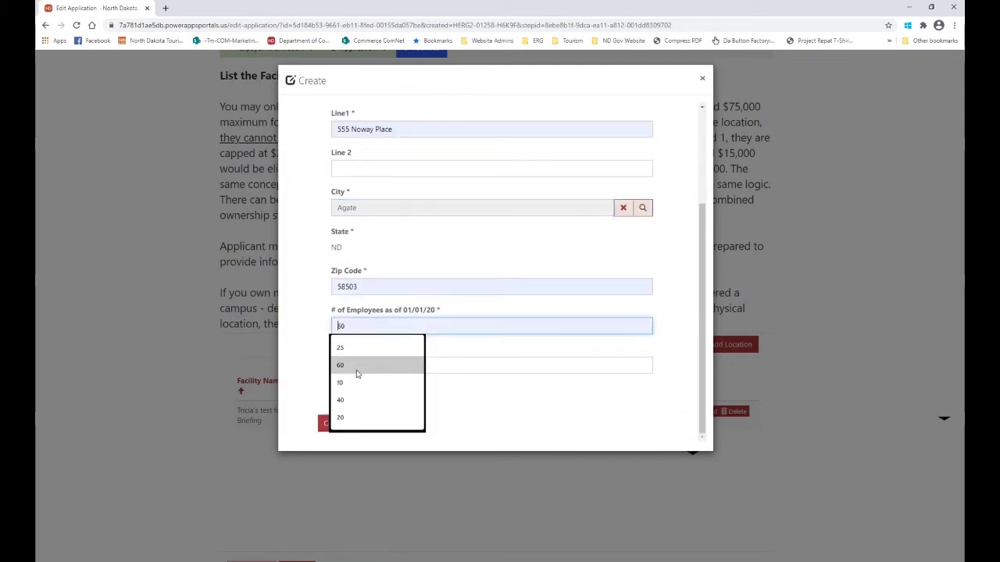
click(357, 400)
click(363, 365)
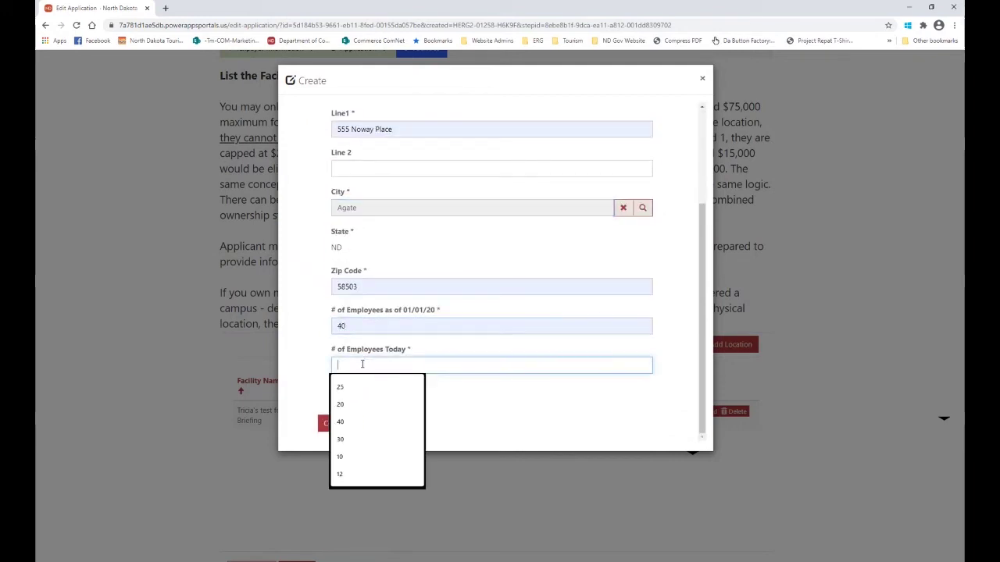
click(350, 439)
click(339, 429)
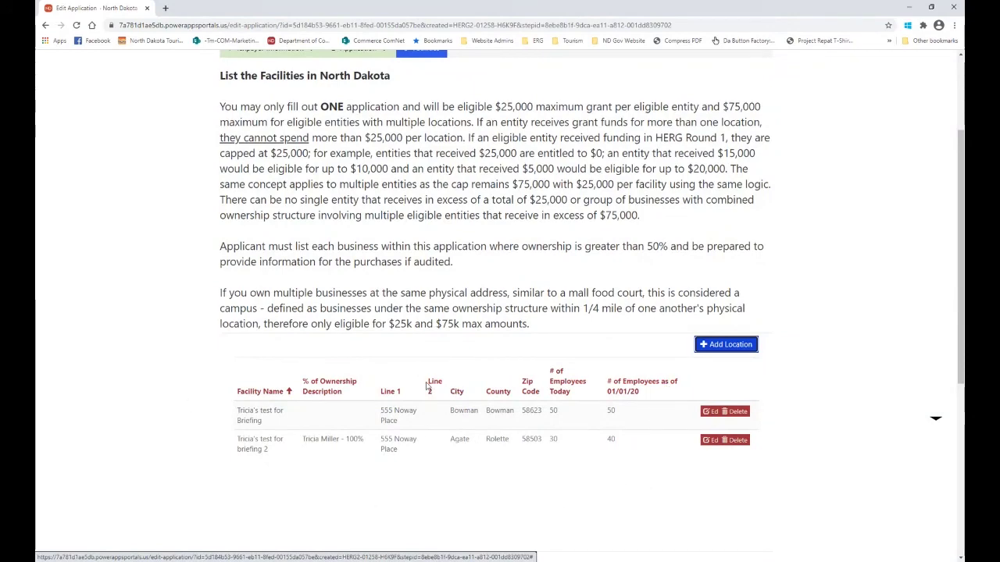
scroll(426, 386, down, 3)
click(295, 425)
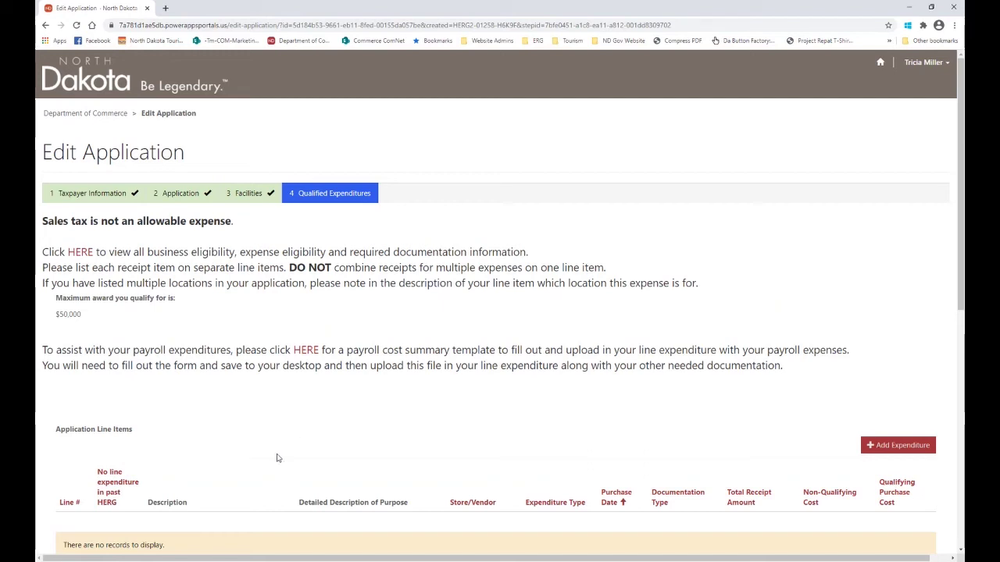
Scroll to Application Line Items and start a new expenditure line item.
scroll(619, 455, down, 1)
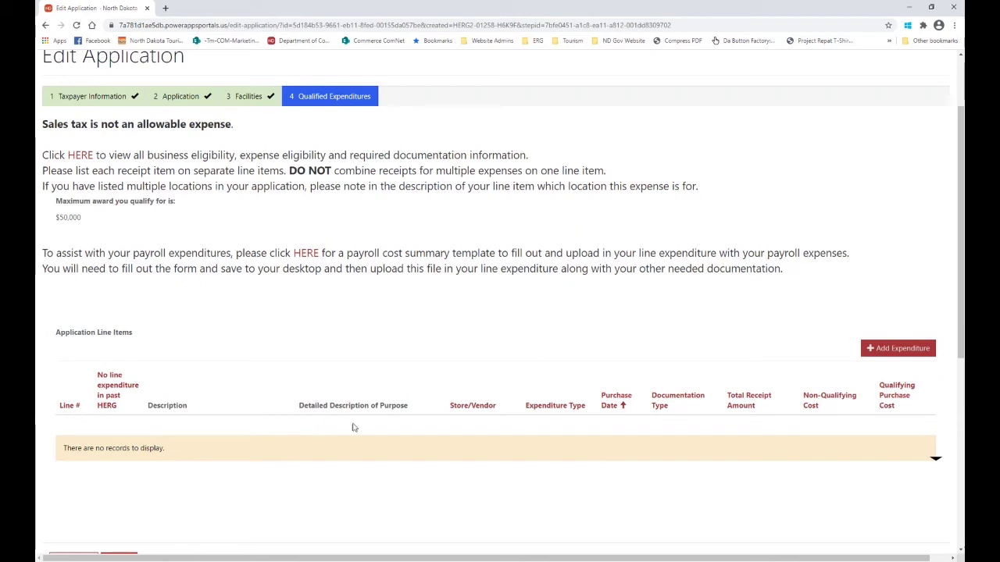
click(904, 355)
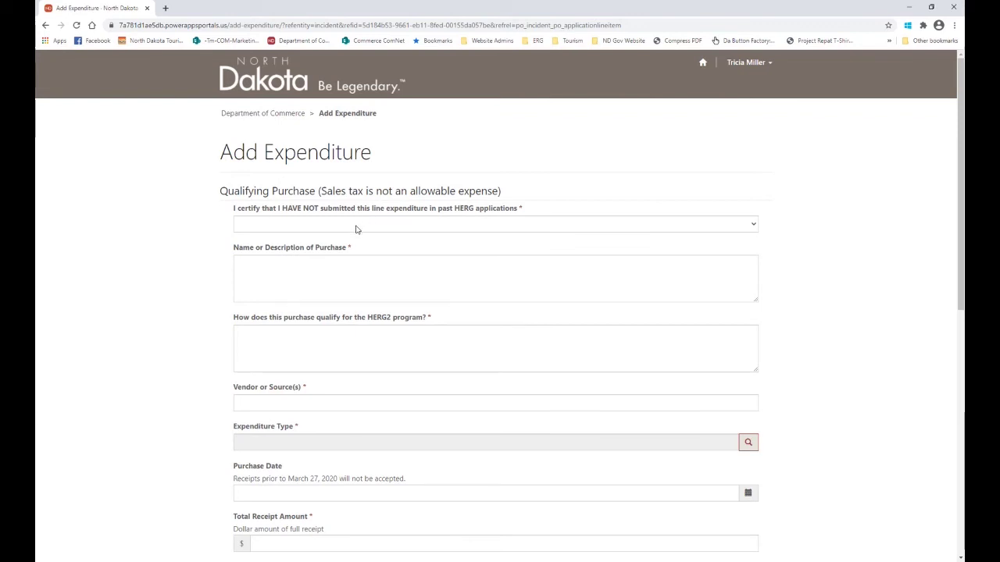
Certify the expense wasn't previously submitted, describe it as 'Payroll', qualifying as 'Assist in operating costs'.
click(356, 229)
click(278, 262)
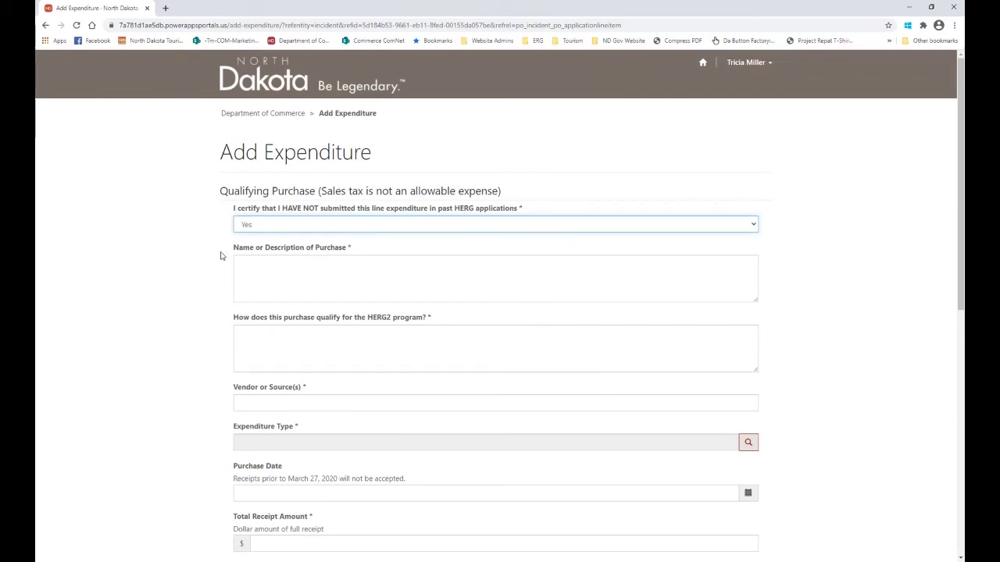
click(267, 268)
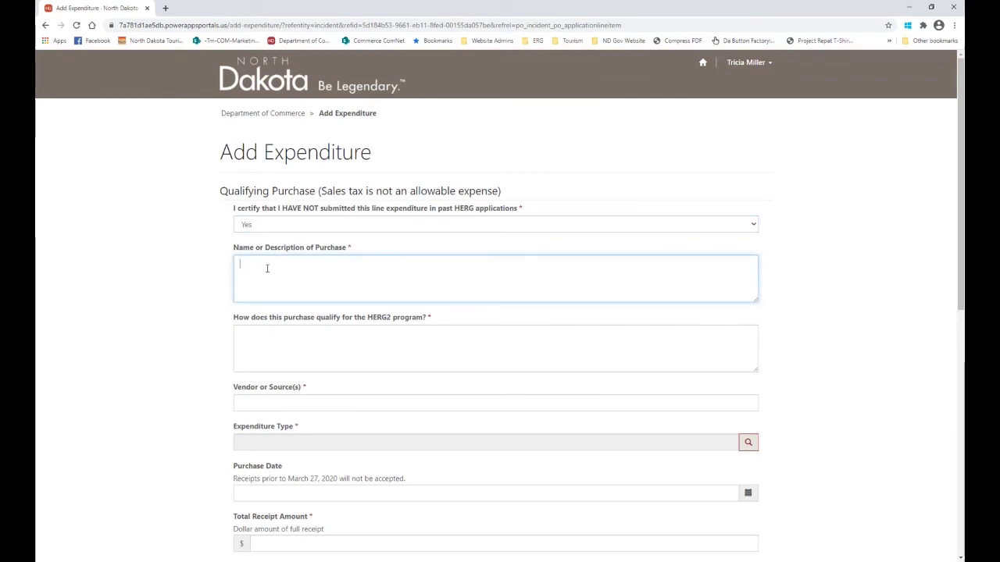
text(Payroll)
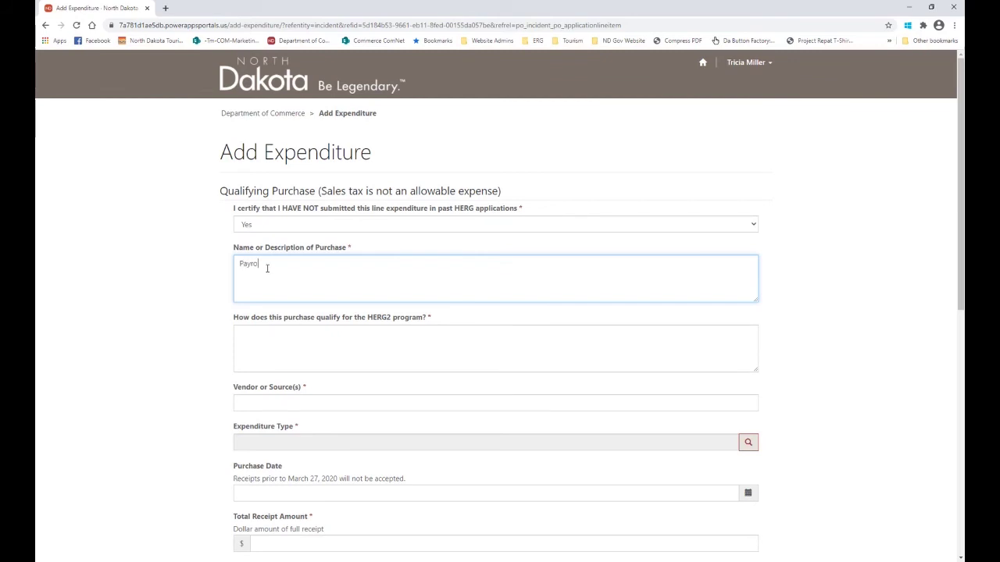
click(315, 336)
text(ASA)
key(BackSpace)
text(sist in operating costs)
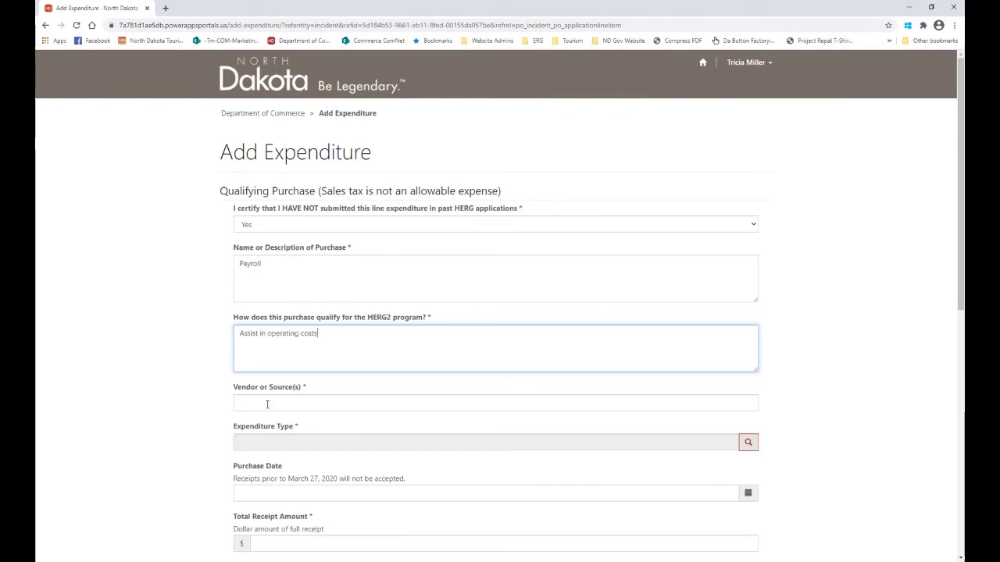
Enter 'My restaurant' as the vendor or source and bring up the expenditure type lookup.
click(267, 405)
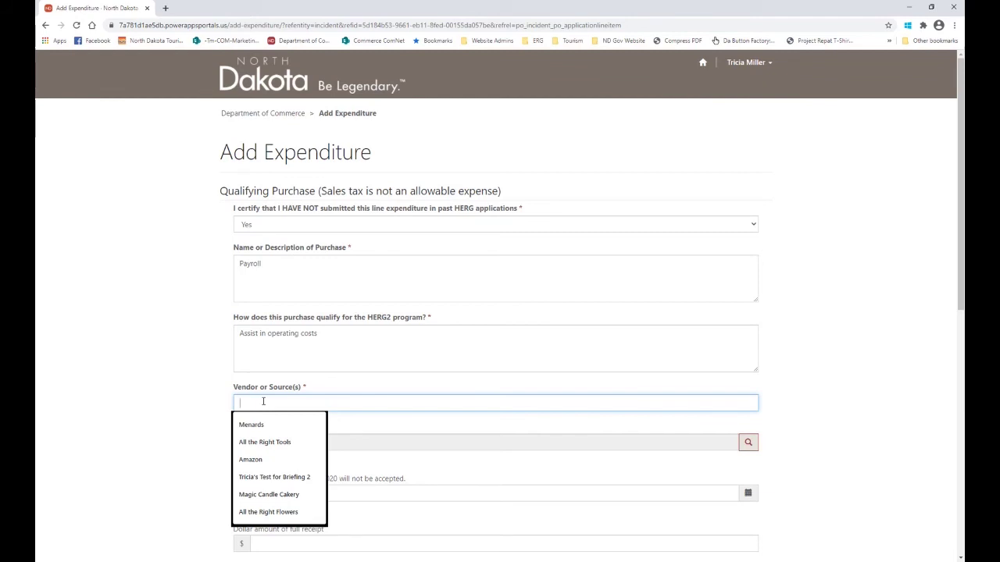
text(My)
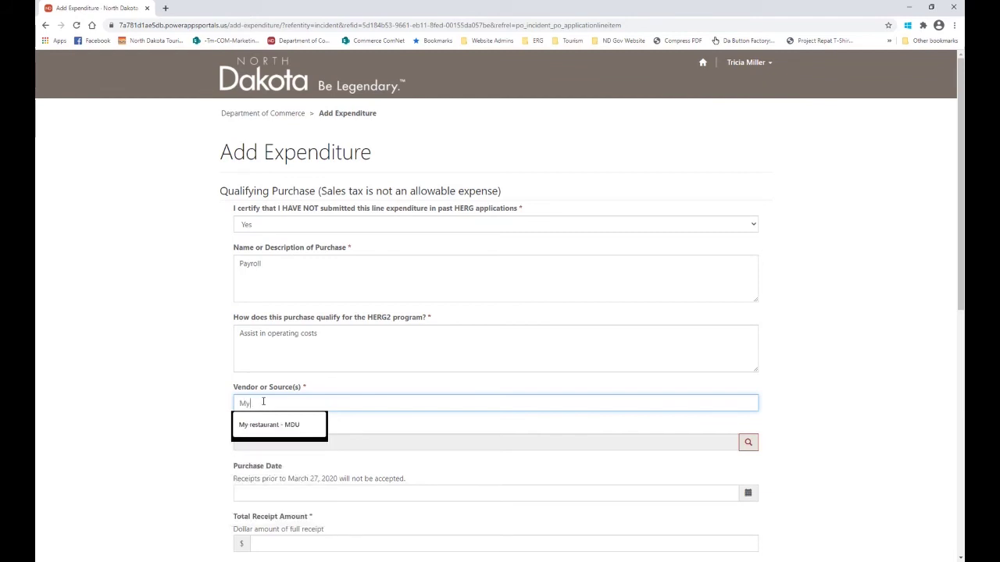
key(Down)
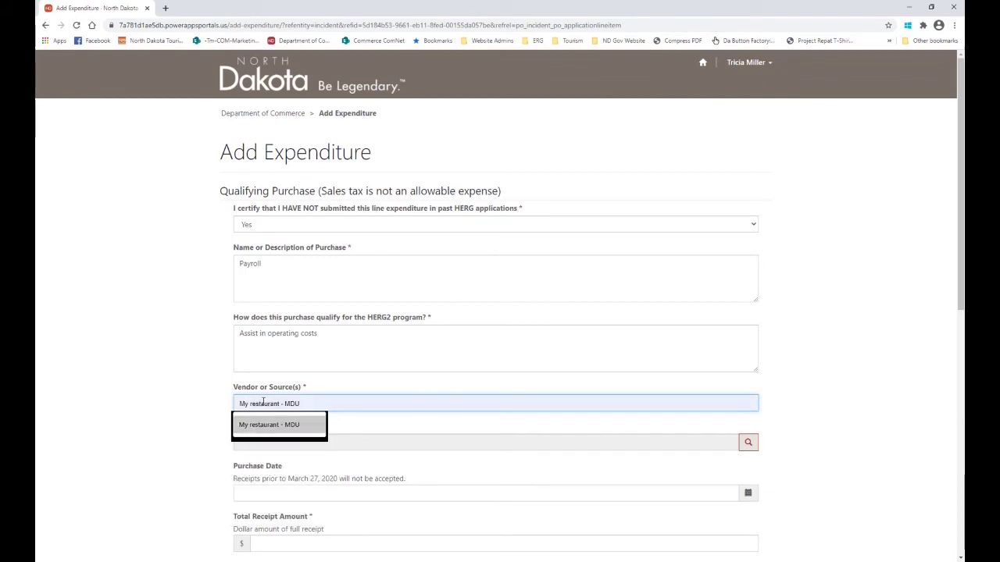
key(Return)
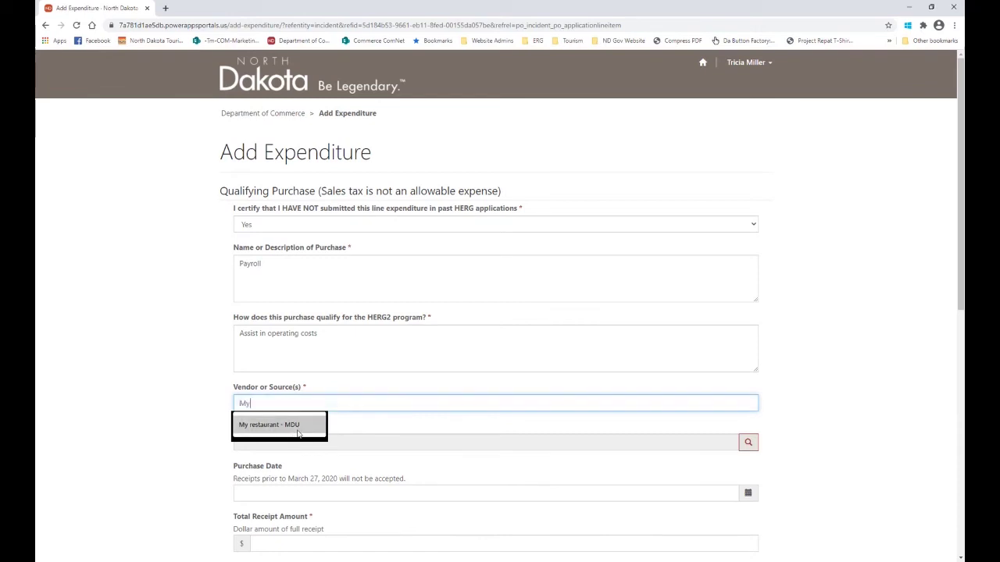
key(BackSpace)
key(BackSpace)
key(BackSpace)
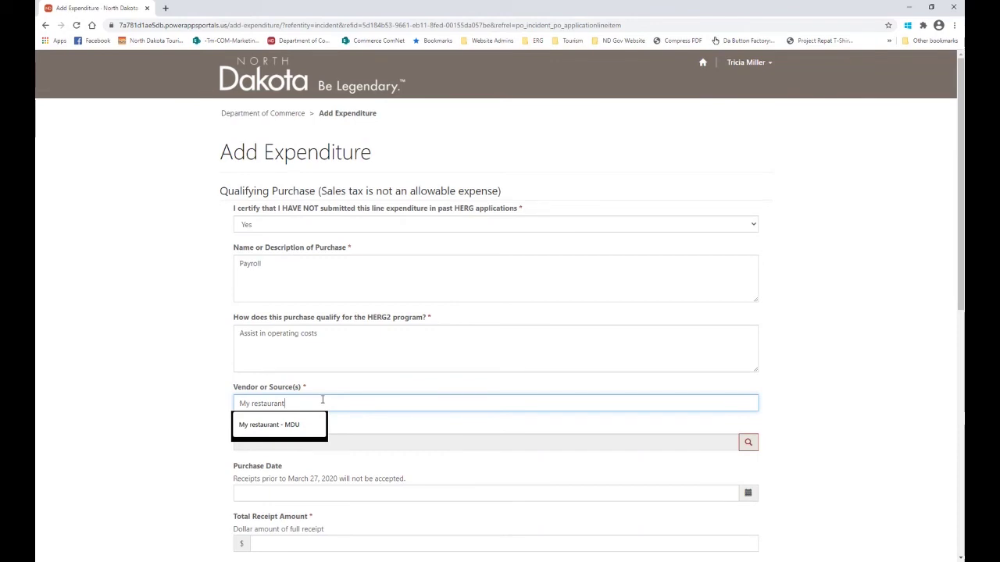
click(56, 412)
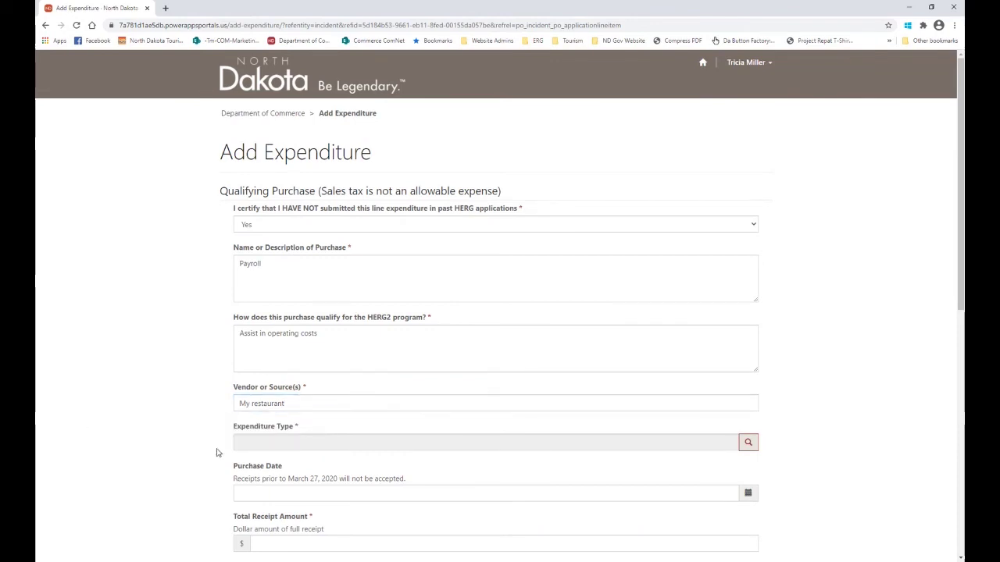
click(752, 446)
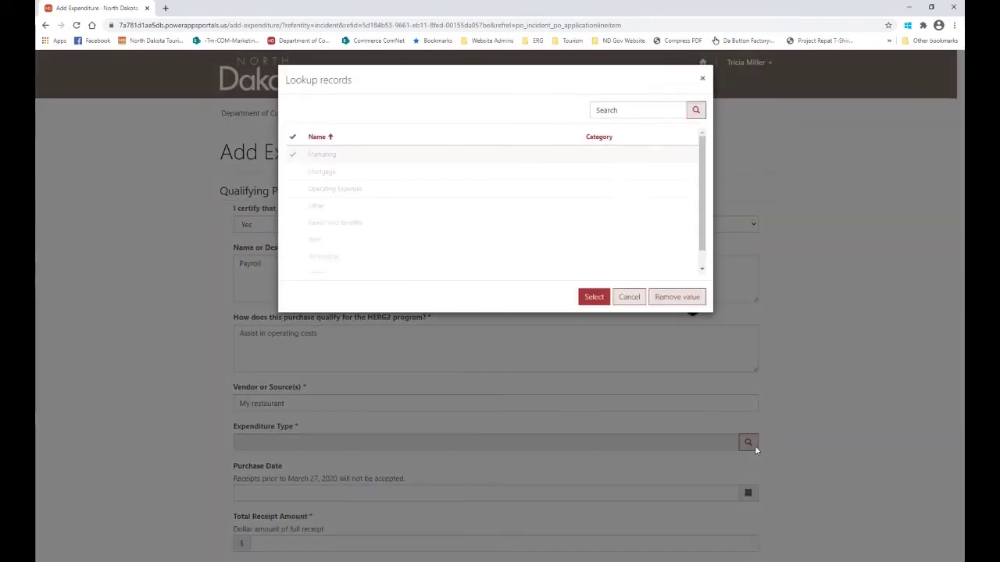
Select Payroll and Benefits as the type and extend the description with 'for business this is my restaurant (list name of business)'.
click(301, 223)
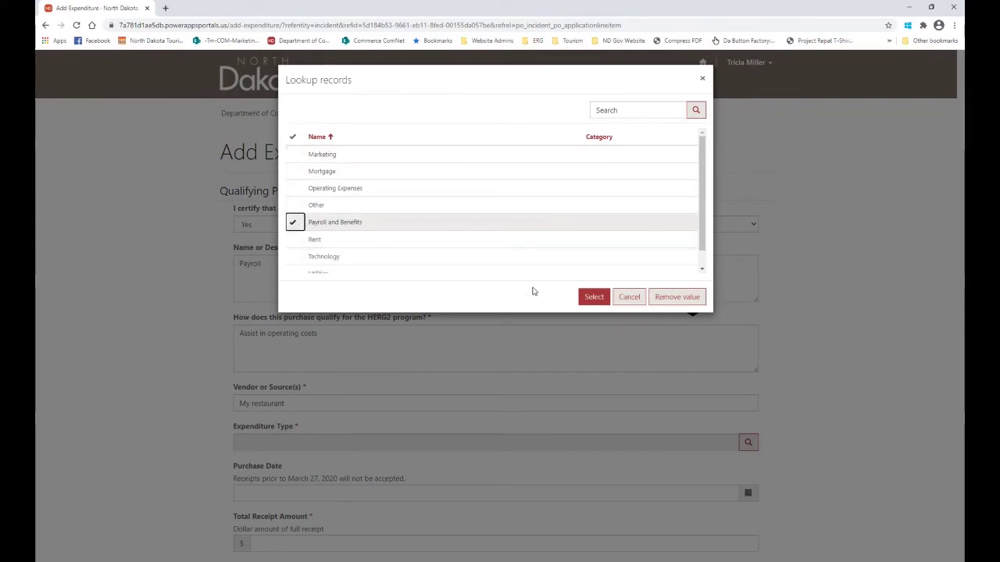
click(595, 298)
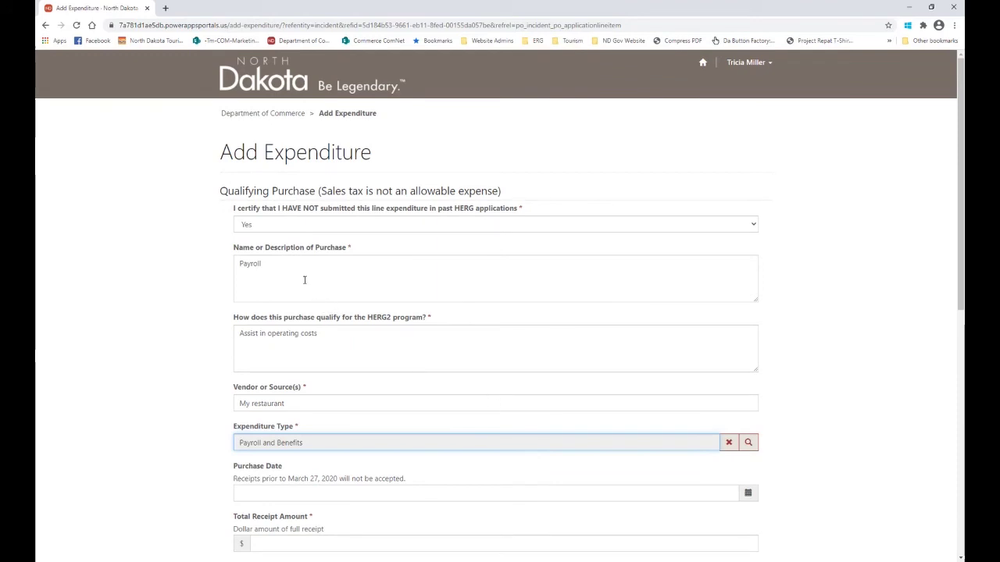
click(278, 262)
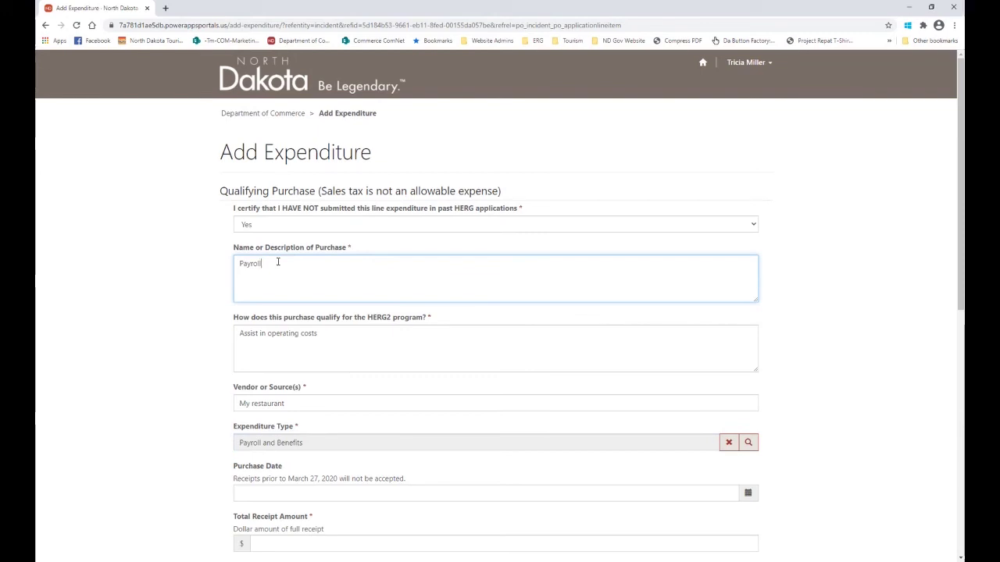
text(for business)
text(this is my resatur)
key(BackSpace)
key(BackSpace)
key(BackSpace)
key(BackSpace)
text(taurant)
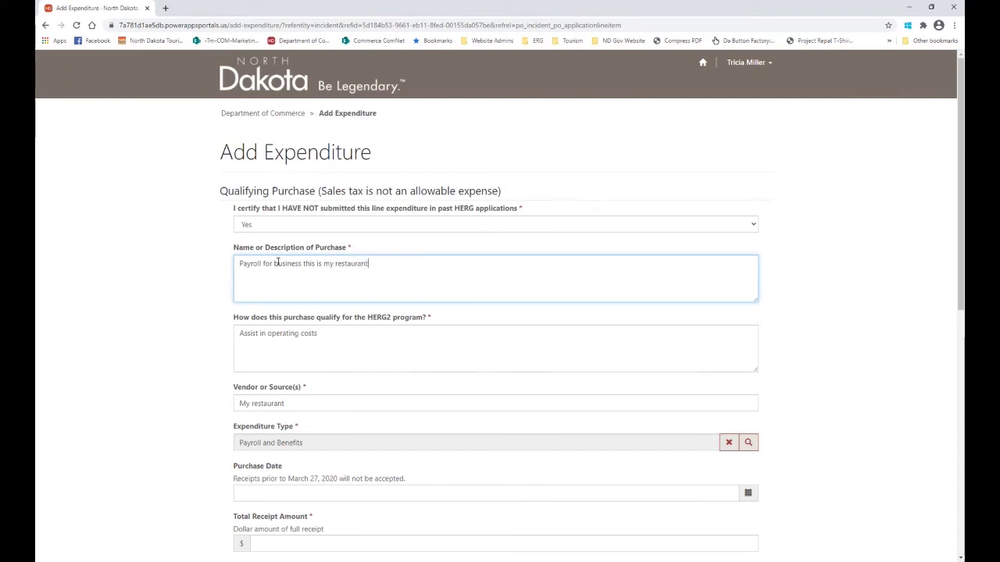
text( (list name of business))
Date the expenditure 12/31/2020 with a $20,000 receipt total and $10,000 qualifying portion, then continue.
scroll(477, 429, down, 2)
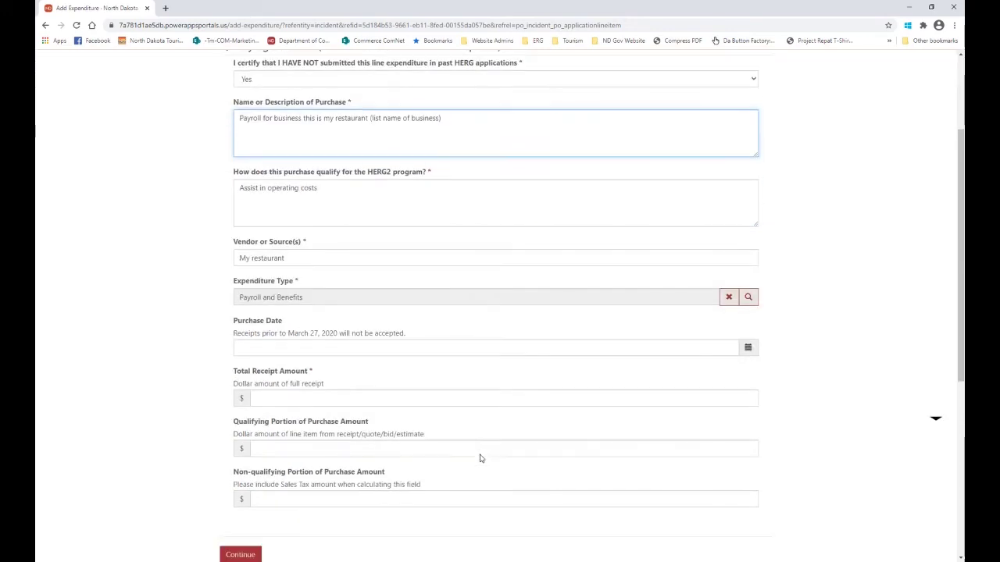
click(749, 349)
click(244, 367)
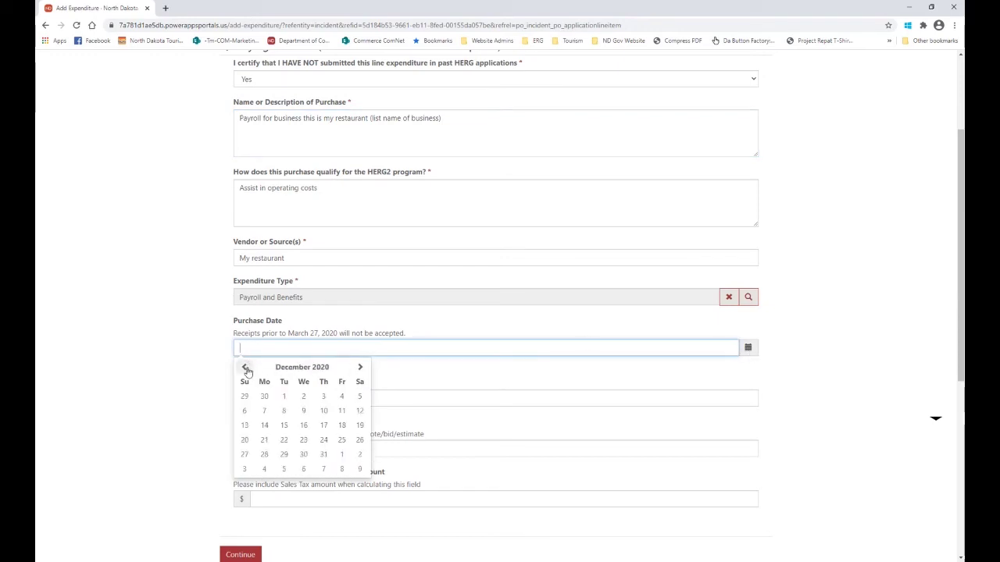
click(323, 454)
click(264, 398)
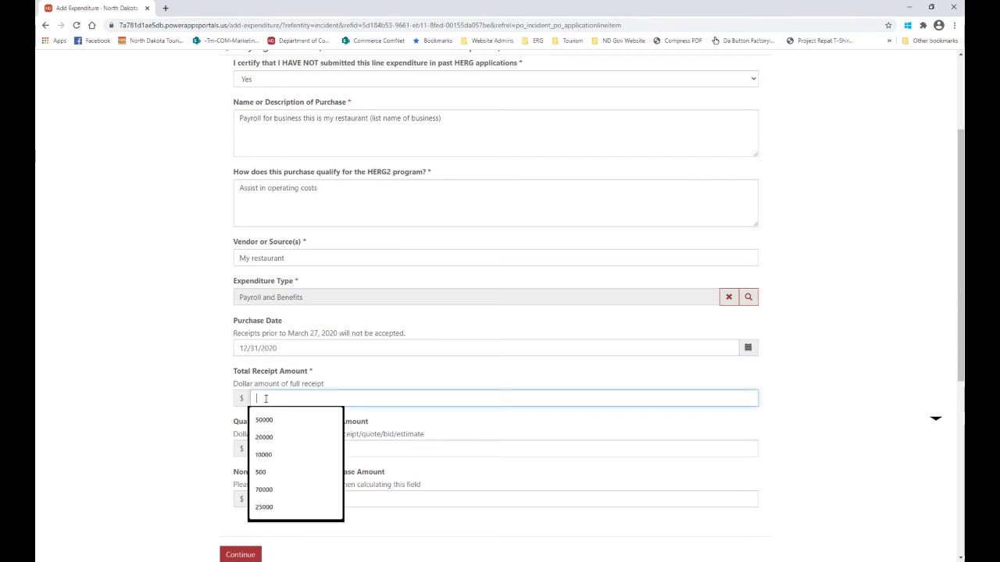
click(265, 438)
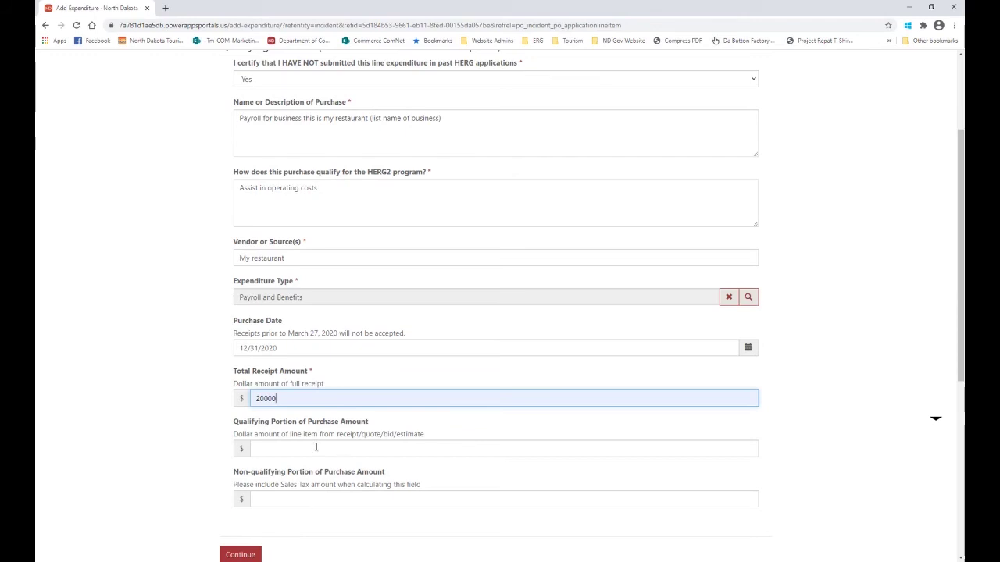
double_click(301, 397)
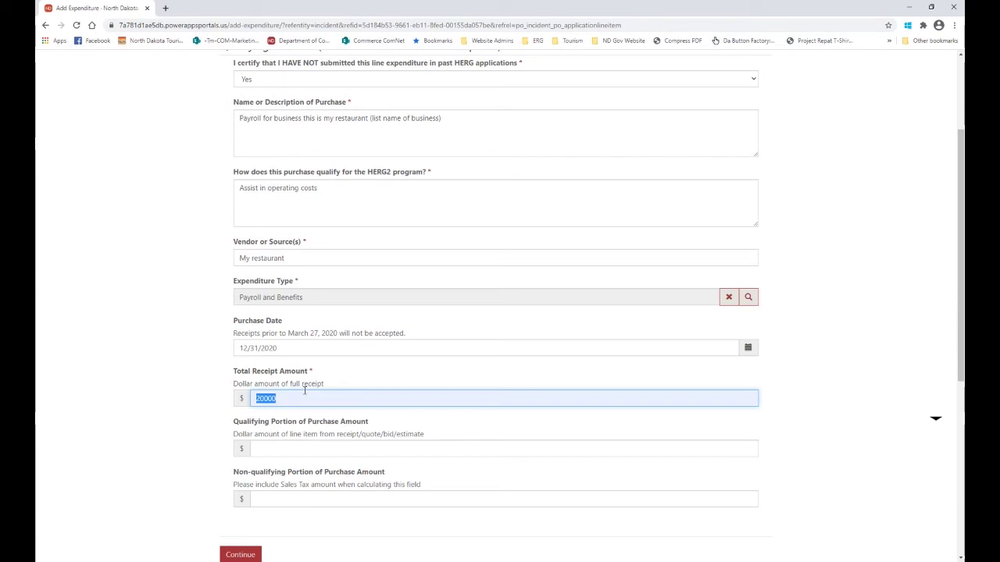
click(276, 451)
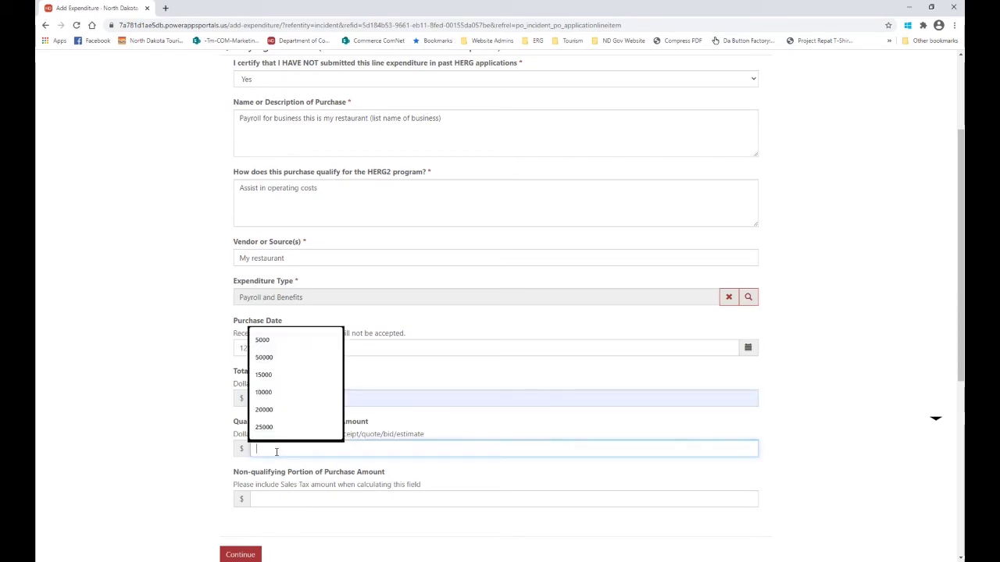
click(264, 393)
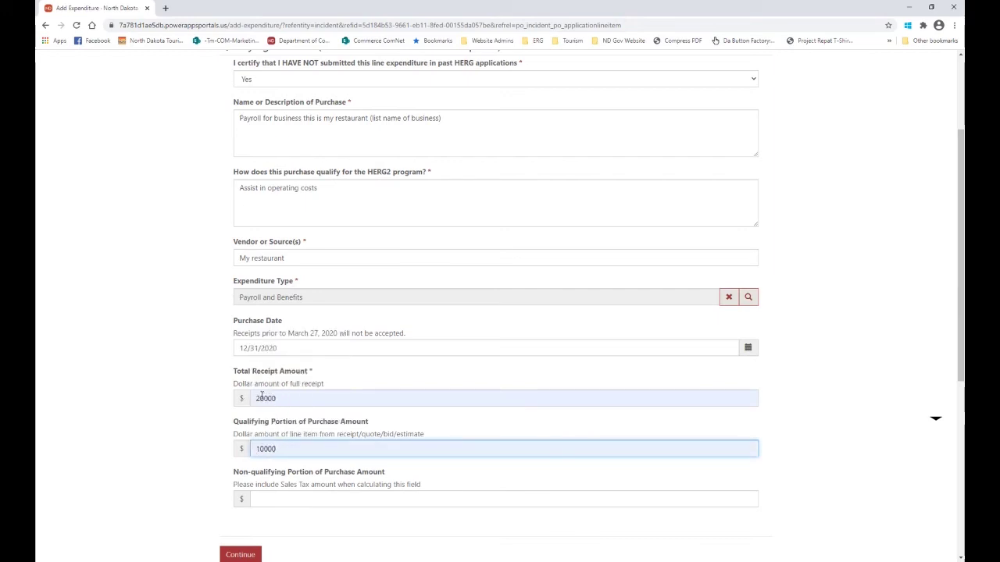
click(292, 498)
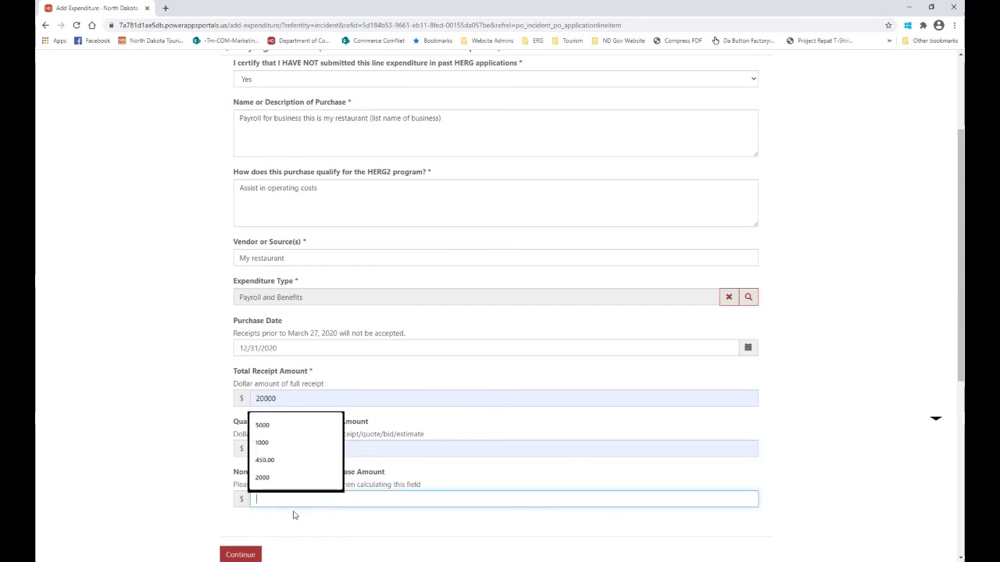
click(289, 518)
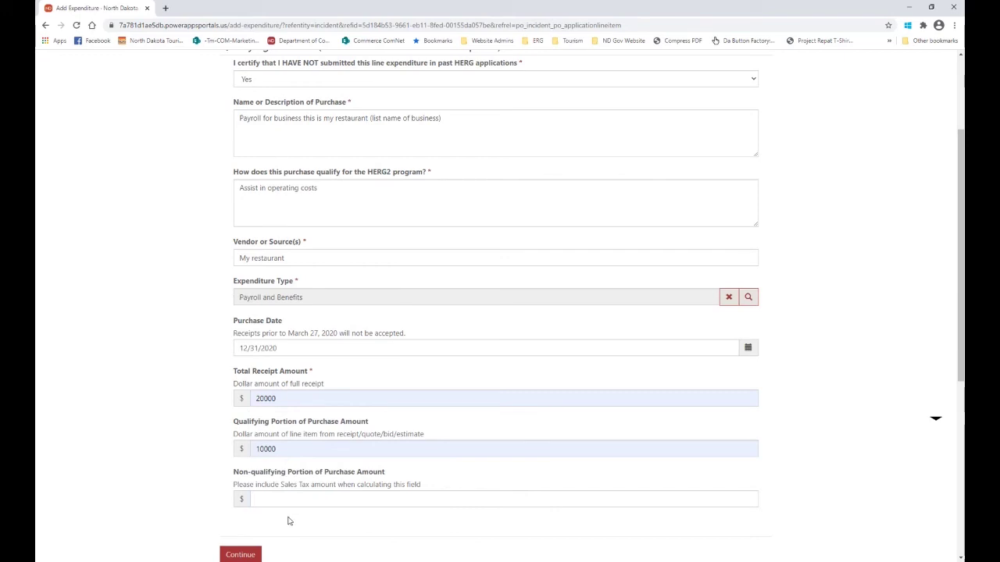
click(247, 555)
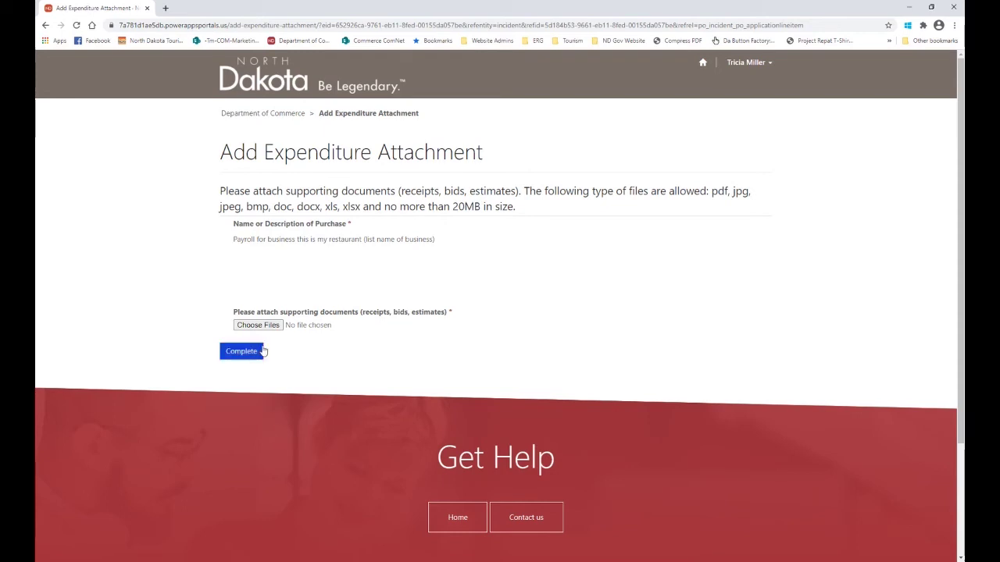
Attach 'Partners in Planning Grant Program Final.pdf' and complete the expenditure line item.
click(258, 325)
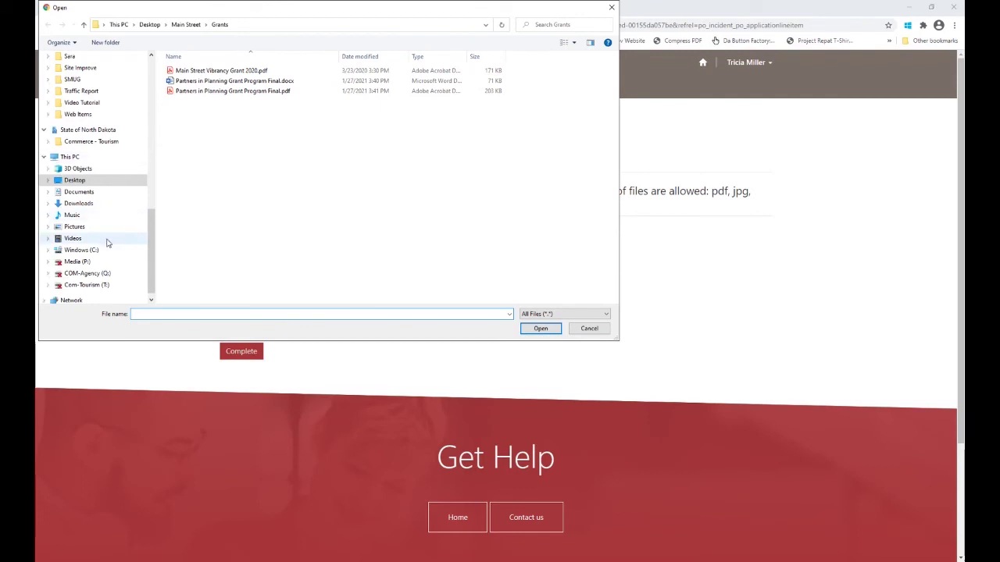
double_click(207, 93)
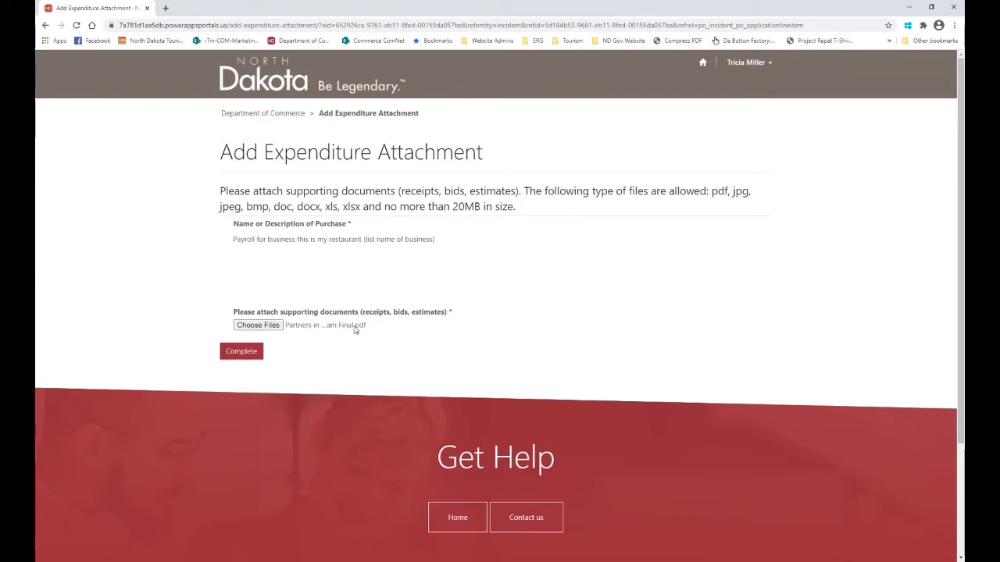
click(241, 352)
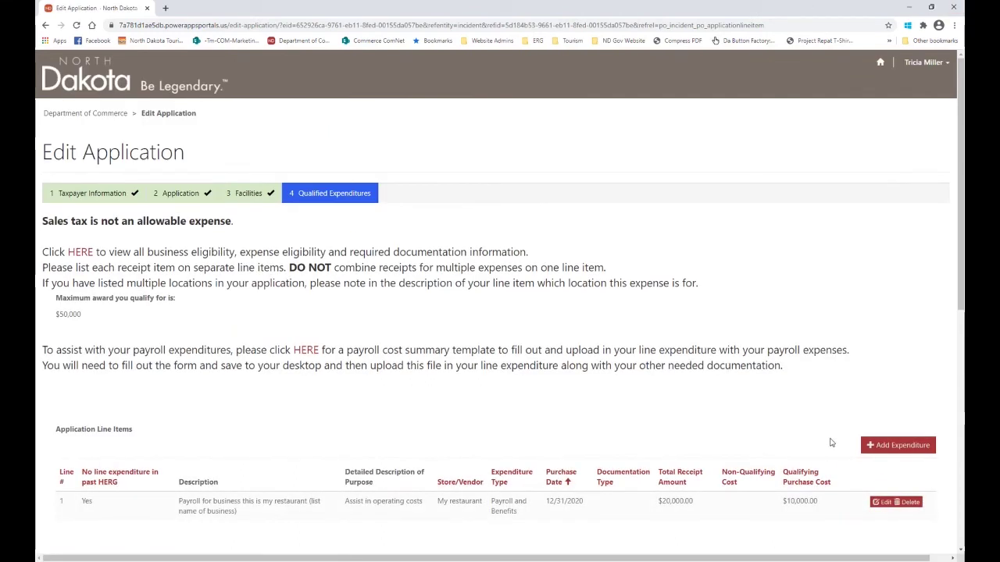
Scroll past the Application Line Items table and advance to the Certifications step.
scroll(831, 442, down, 1)
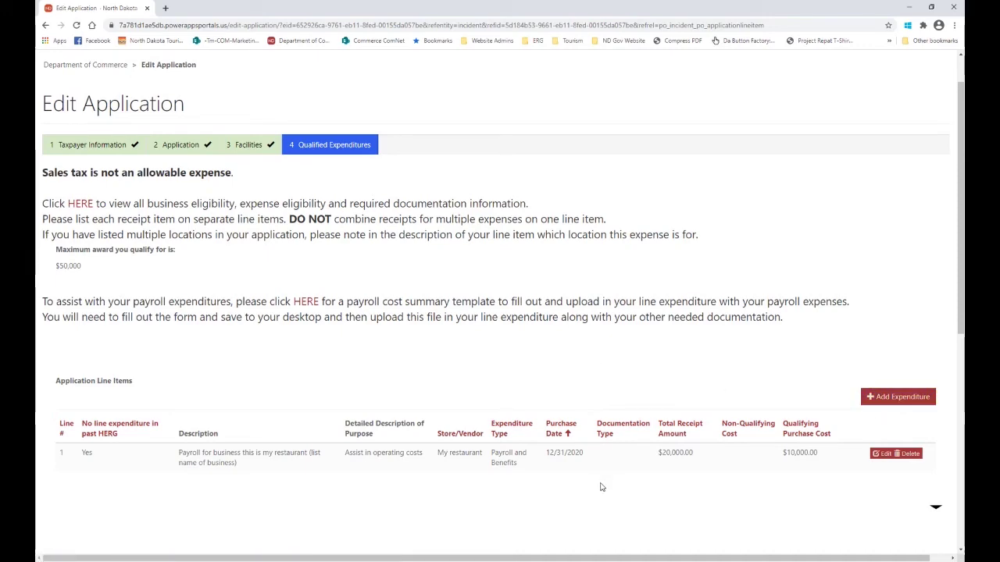
scroll(602, 487, down, 2)
click(117, 464)
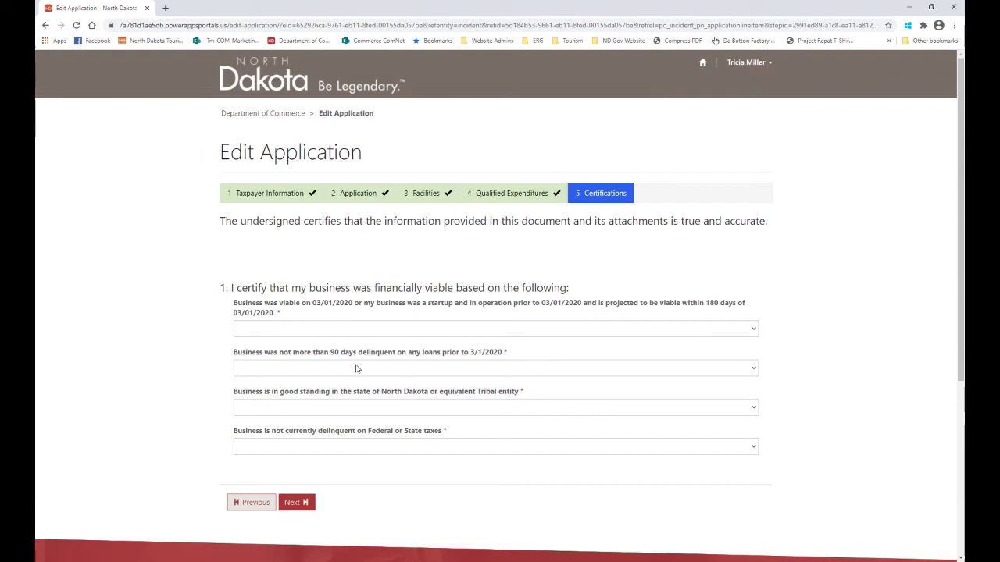
Answer Agree / Yes for viability, loan delinquency, good standing and tax delinquency, then continue.
click(279, 334)
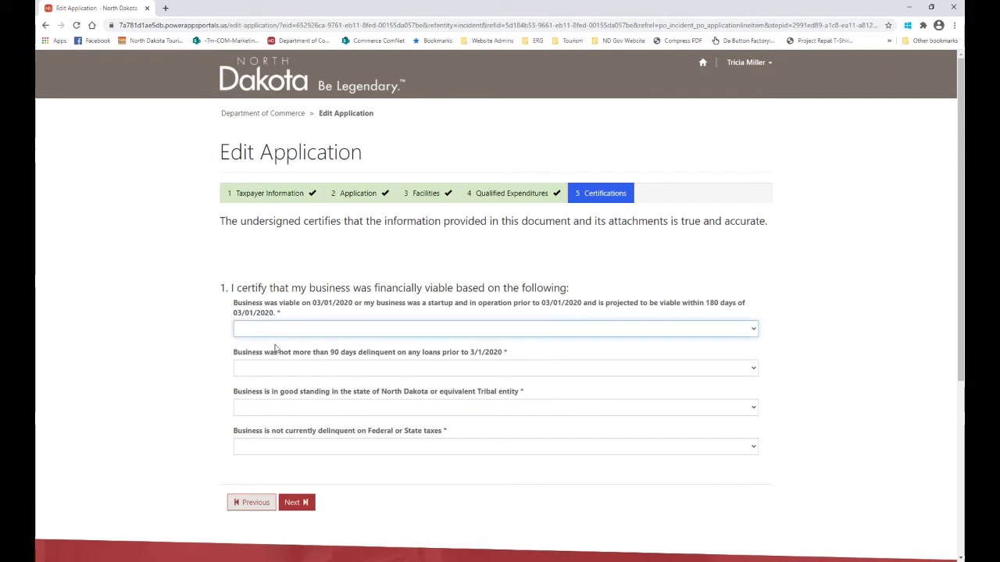
click(269, 367)
click(264, 369)
click(258, 406)
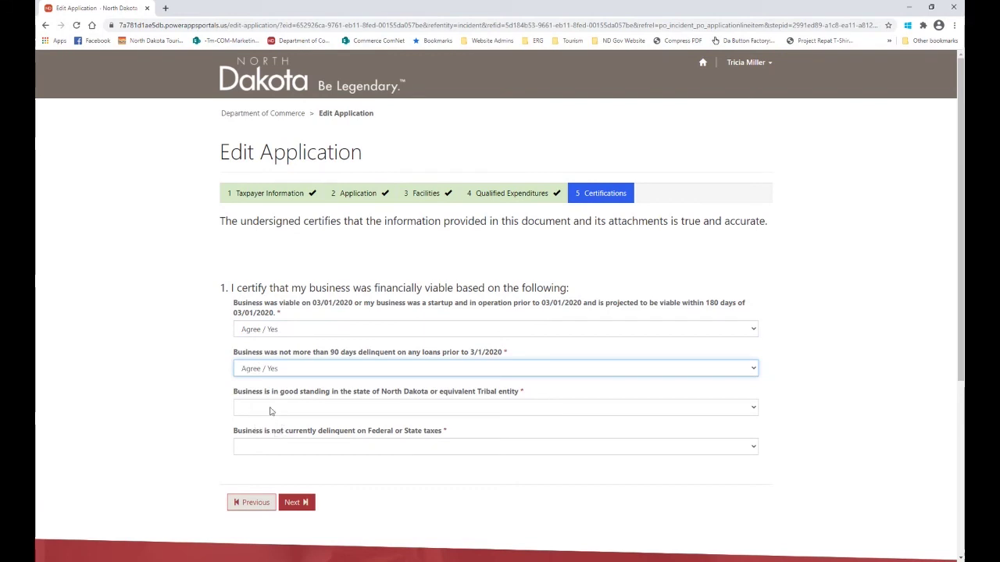
click(269, 411)
click(264, 449)
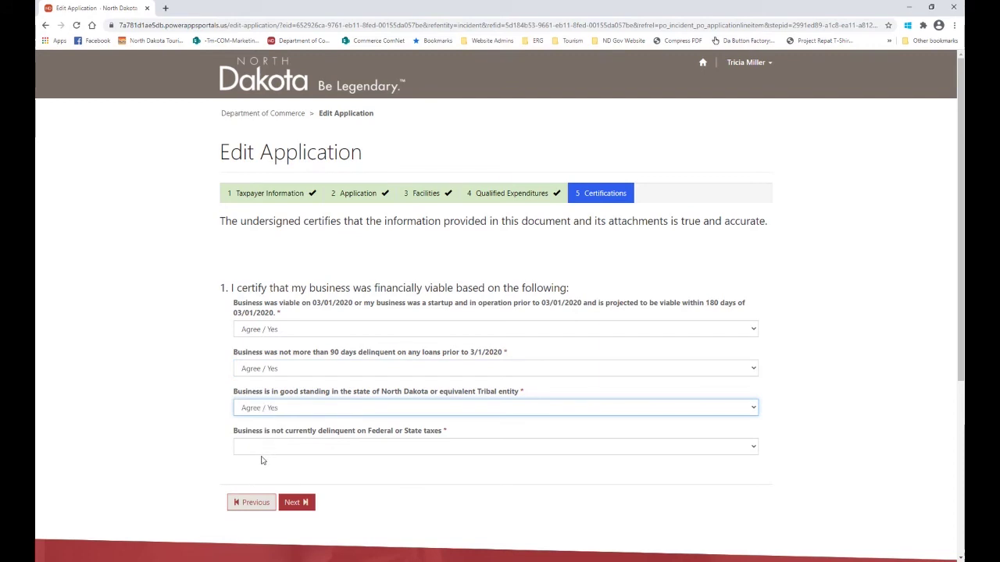
click(257, 447)
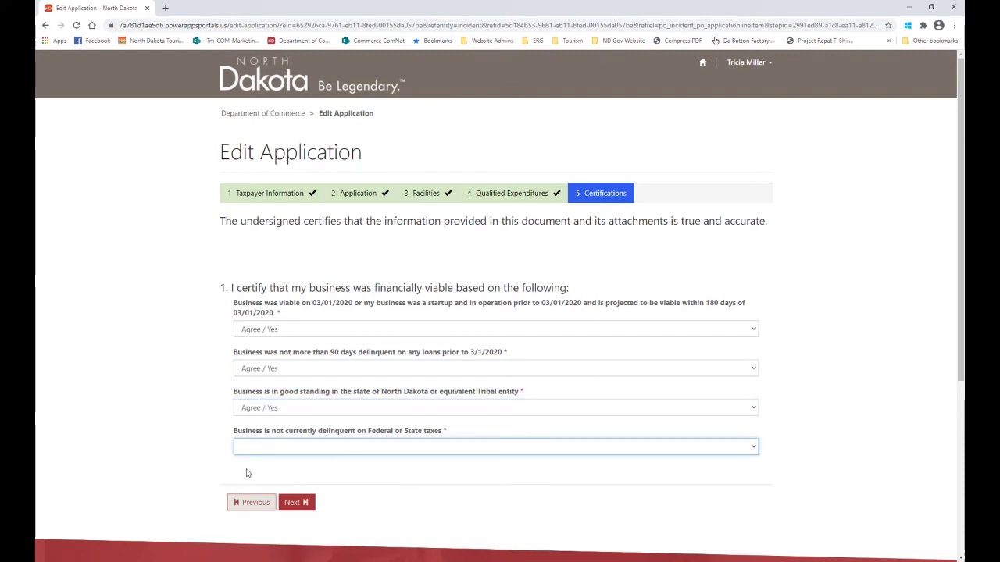
key(Down)
click(304, 501)
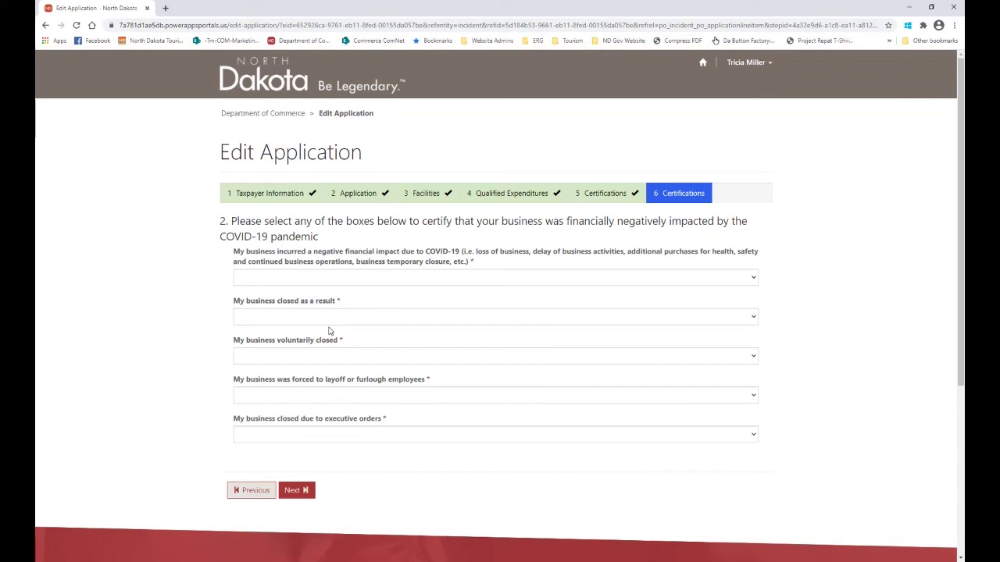
Answer COVID impact, layoffs and executive-order closure Agree / Yes, voluntary closure Disagree / No, then continue.
click(280, 283)
click(269, 313)
click(268, 320)
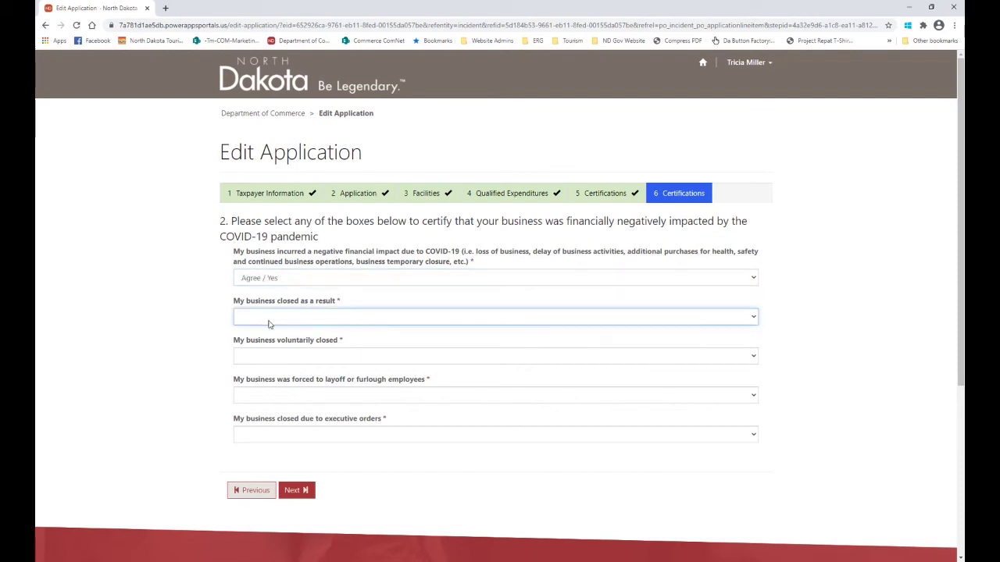
click(267, 364)
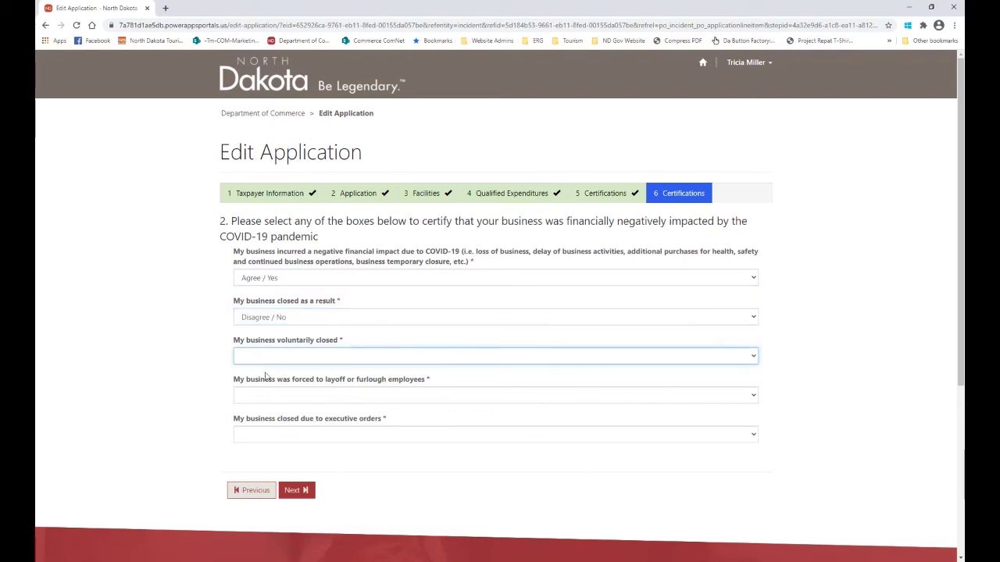
click(263, 383)
click(273, 397)
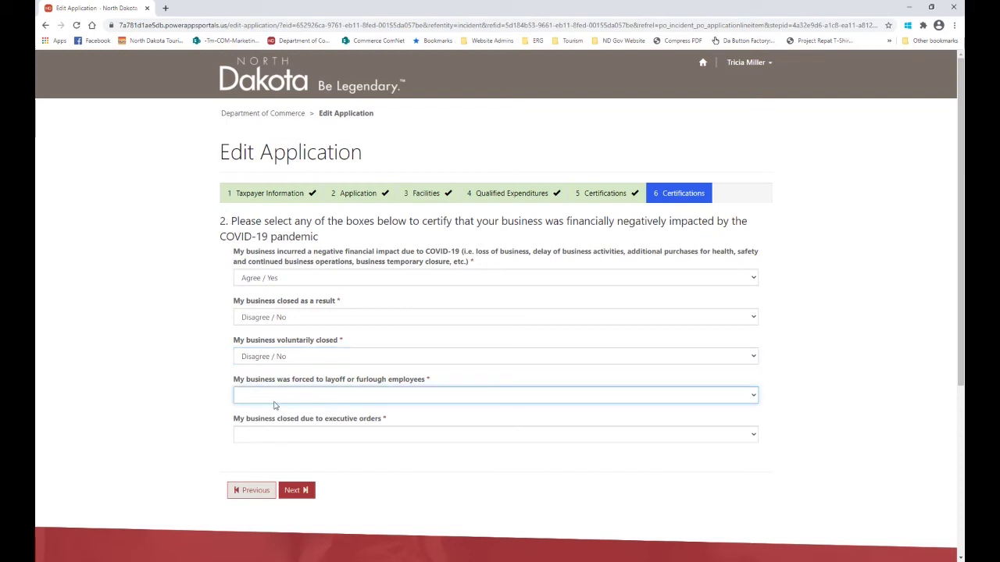
click(273, 431)
click(300, 434)
click(275, 472)
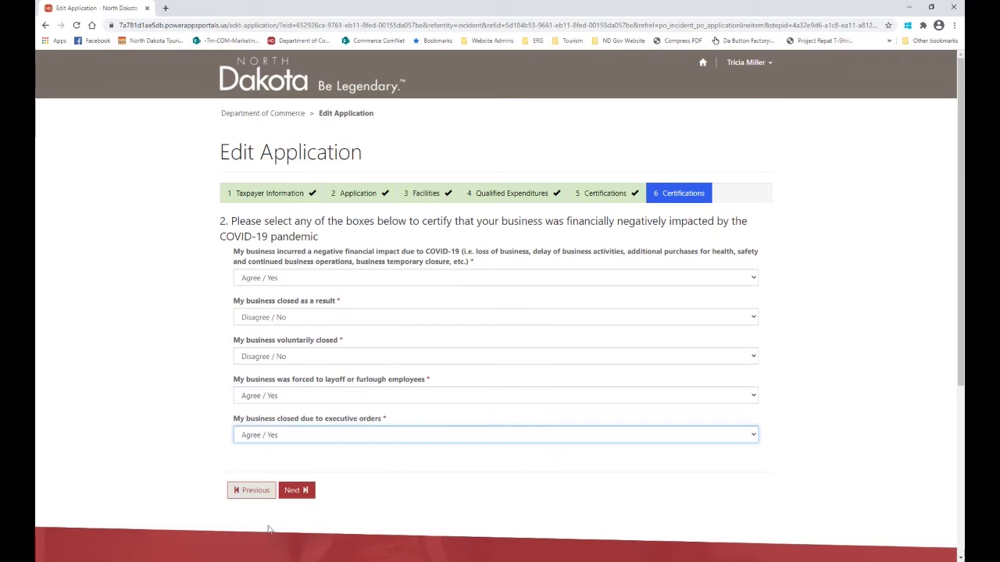
click(292, 491)
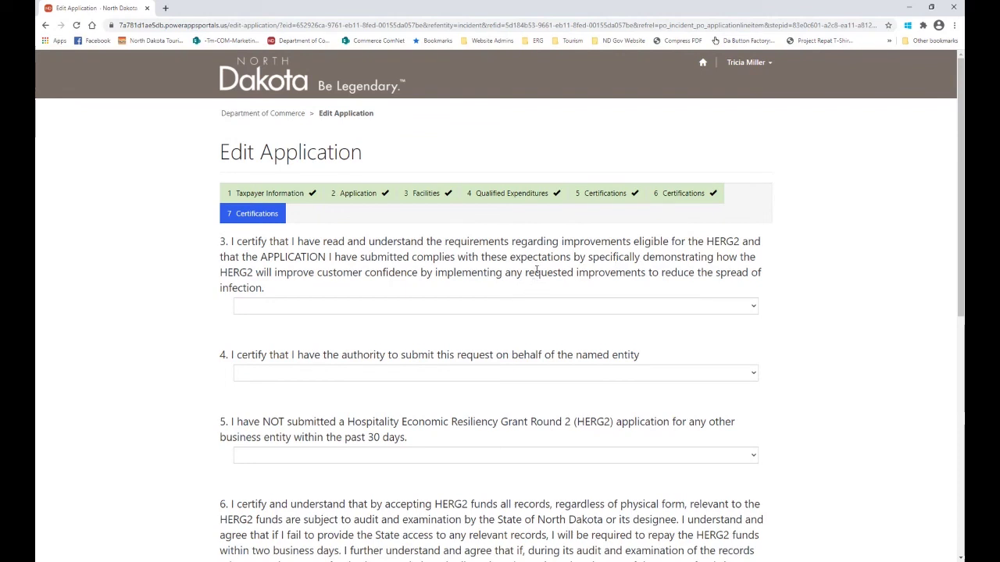
Certify questions 3 through 6, including authority to submit, with Agree / Yes and continue.
click(261, 306)
click(260, 343)
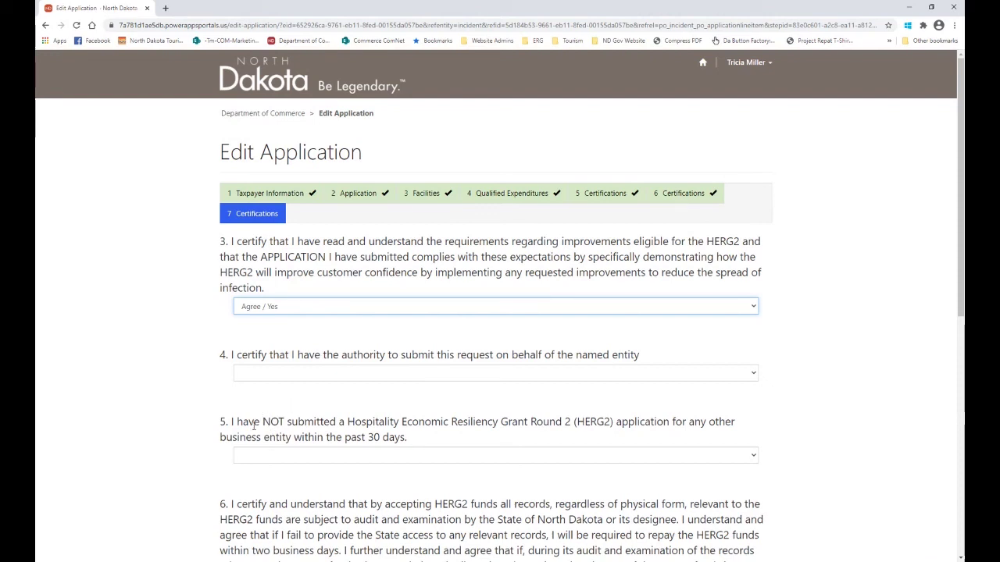
click(250, 380)
click(247, 412)
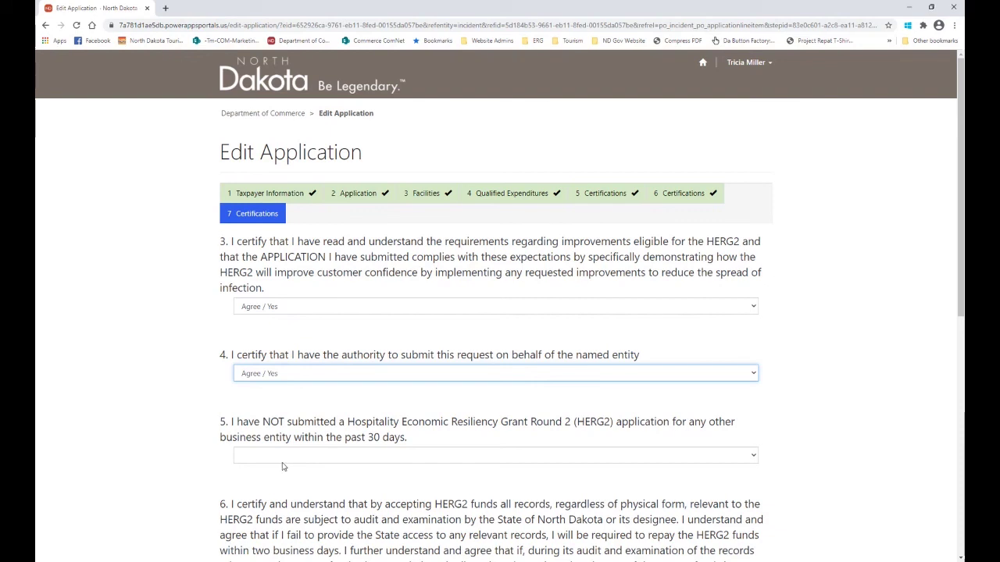
click(285, 456)
click(285, 491)
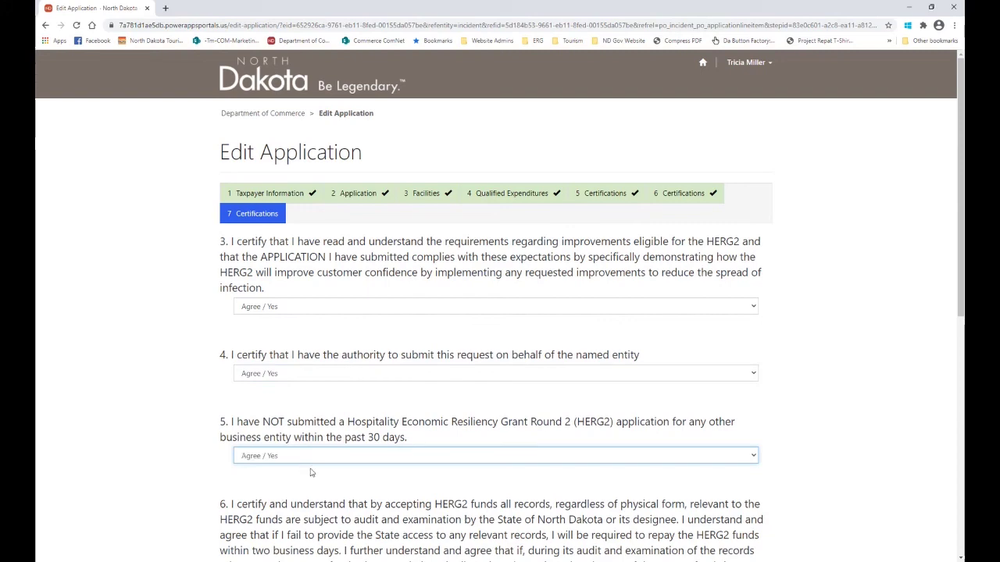
scroll(313, 461, down, 3)
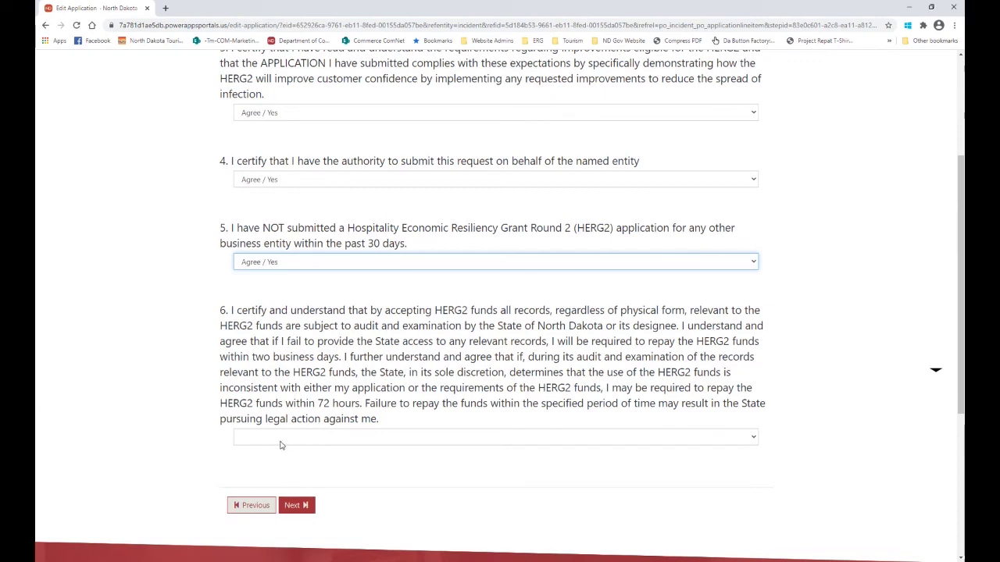
key(Tab)
key(Down)
click(291, 505)
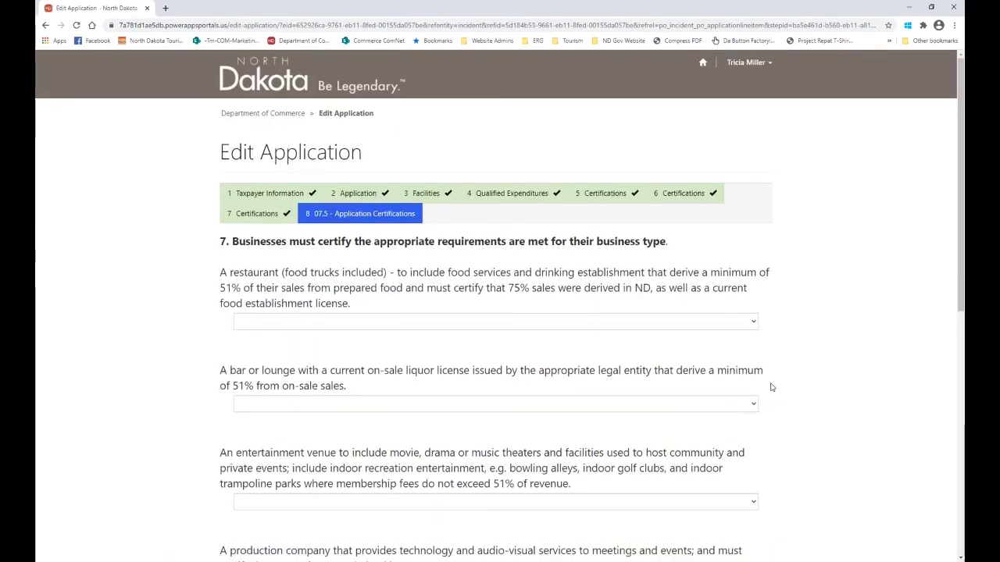
Certify the business as a restaurant (Agree / Yes), with Disagree / No for bar, entertainment venue and production company.
scroll(805, 401, down, 2)
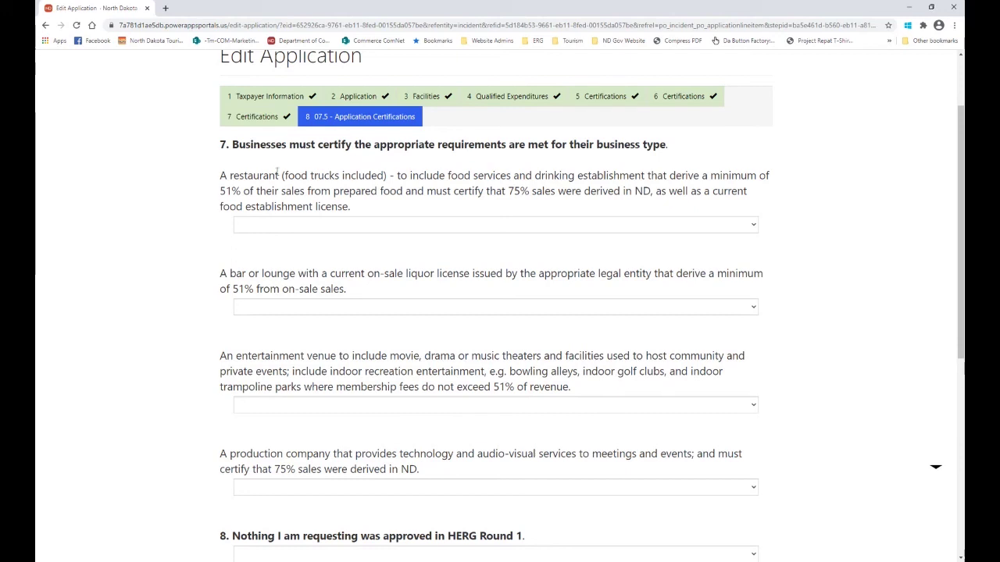
click(289, 232)
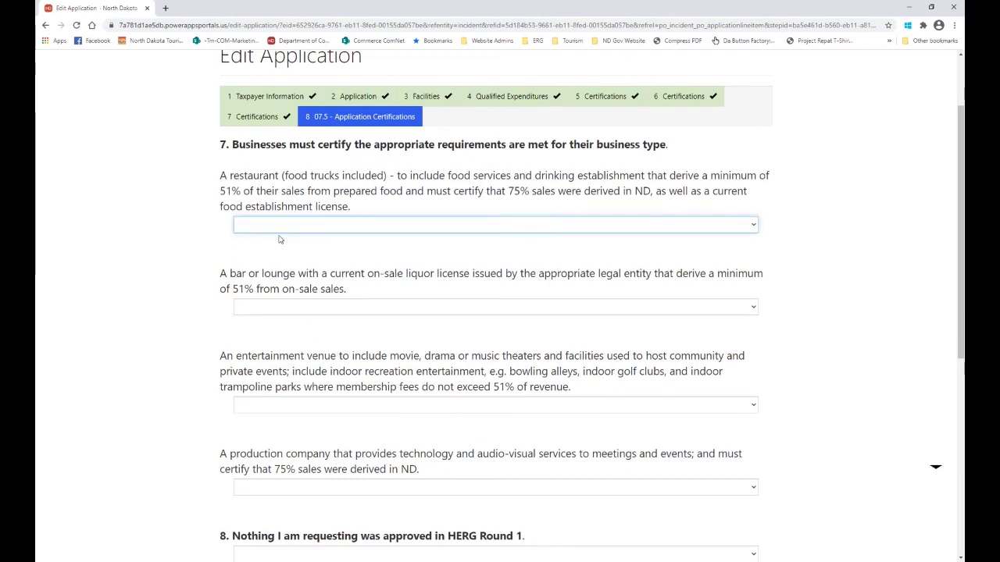
click(257, 289)
click(254, 309)
click(248, 331)
click(267, 406)
click(260, 432)
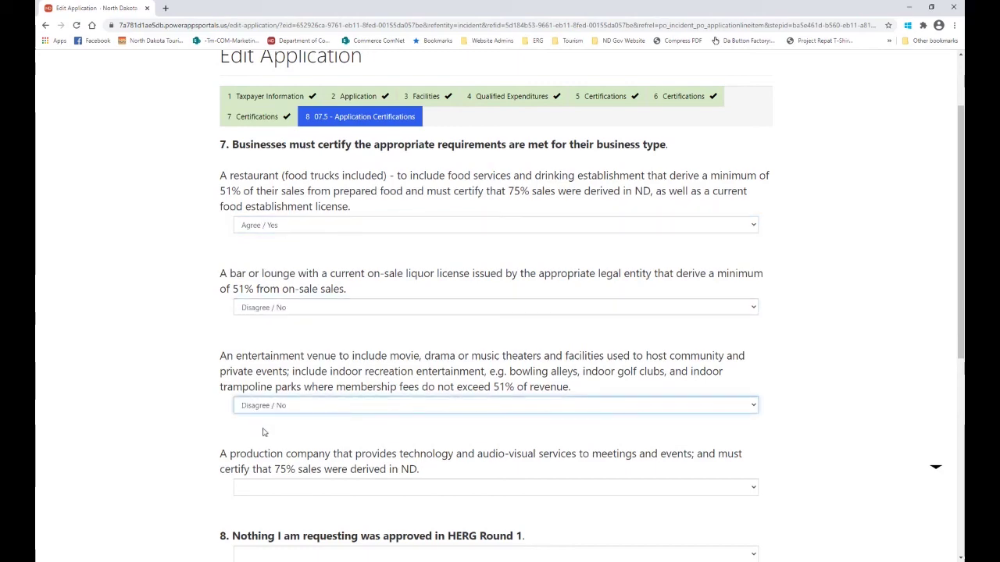
click(251, 495)
click(252, 511)
Answer Agree / Yes that nothing was approved in HERG Round 1, then move to Obligations.
scroll(257, 476, down, 3)
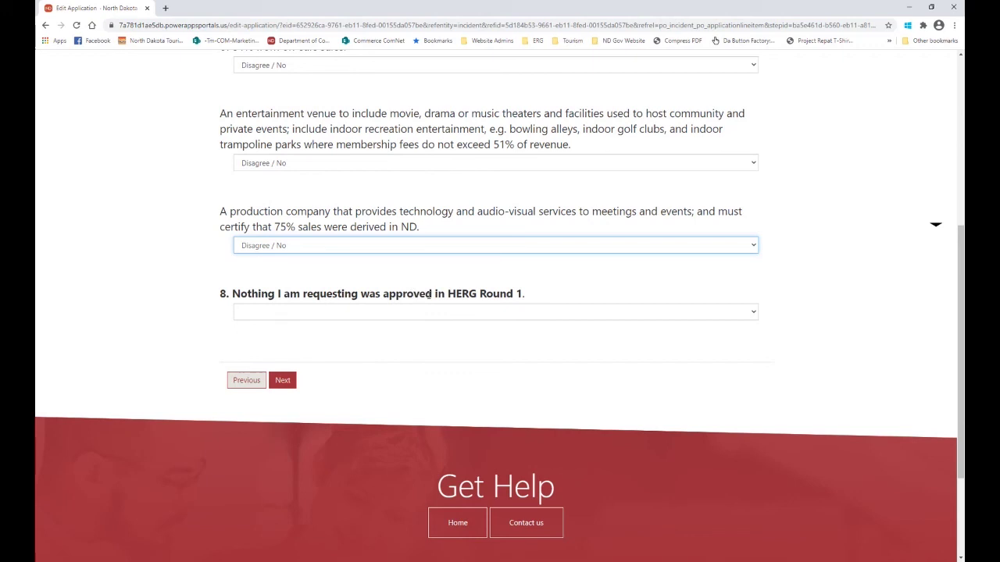
click(299, 313)
click(274, 345)
click(284, 382)
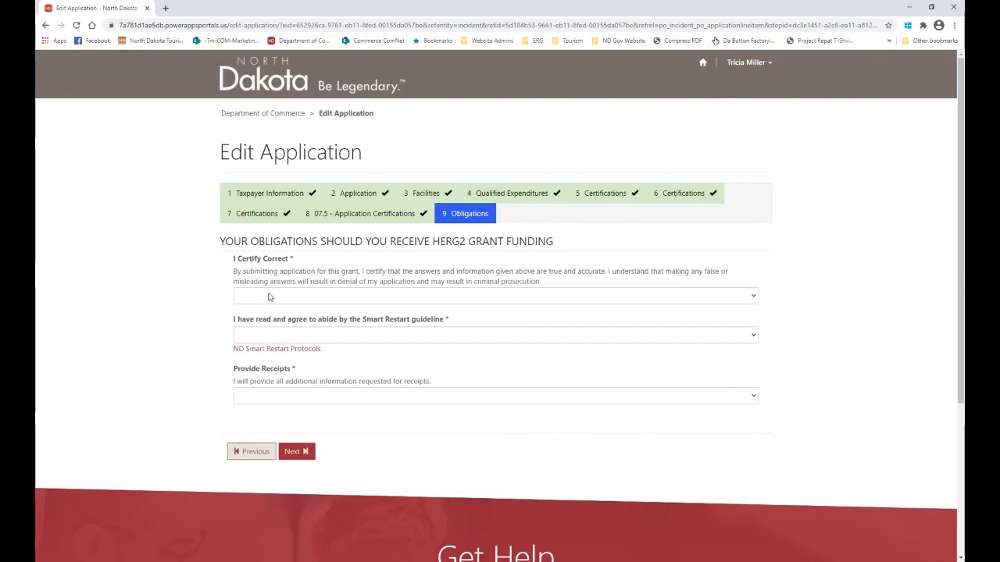
Answer Agree / Yes for I Certify Correct, Smart Restart guideline and Provide Receipts, then continue to Review.
click(269, 298)
click(262, 336)
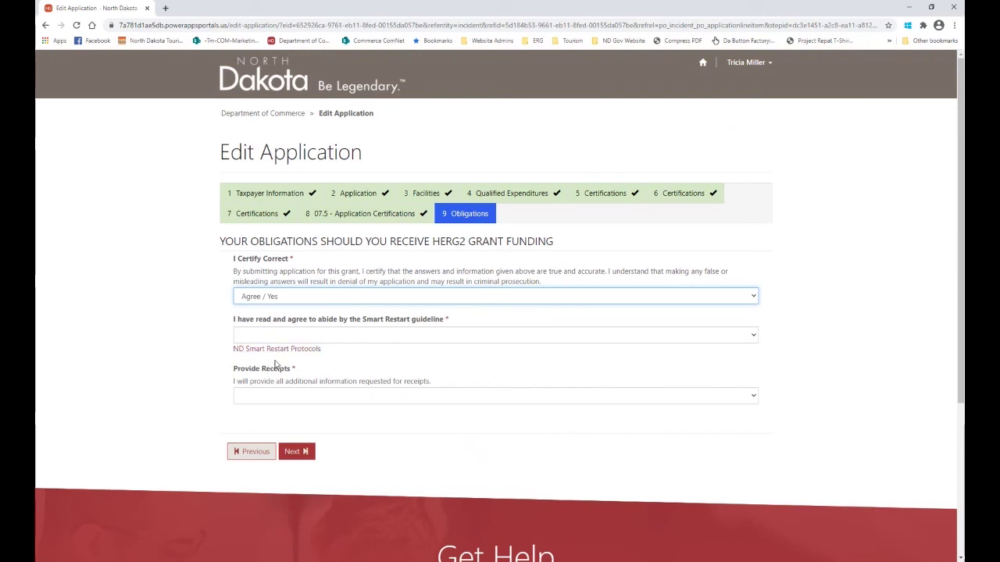
click(272, 336)
click(262, 370)
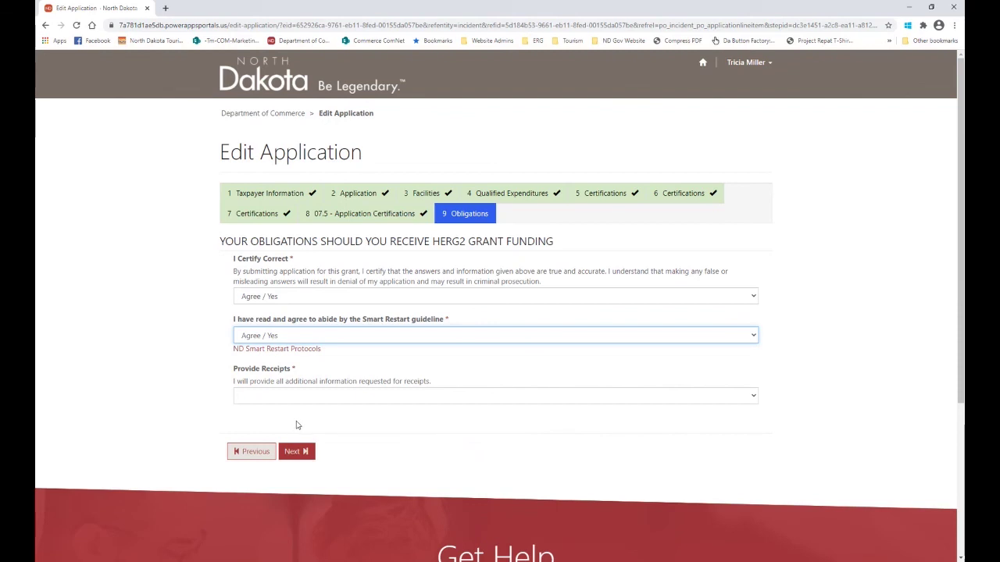
key(Tab)
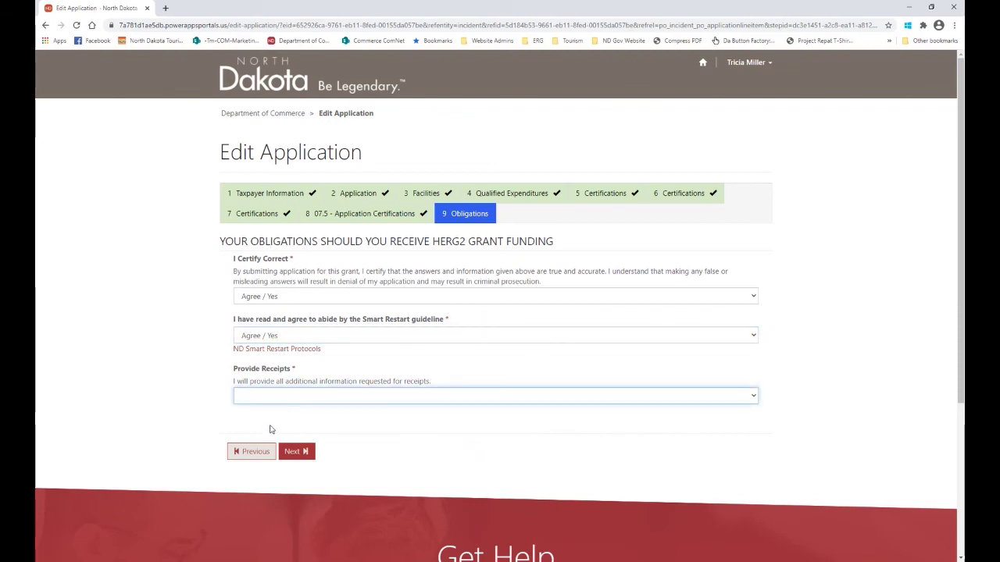
key(Down)
click(289, 453)
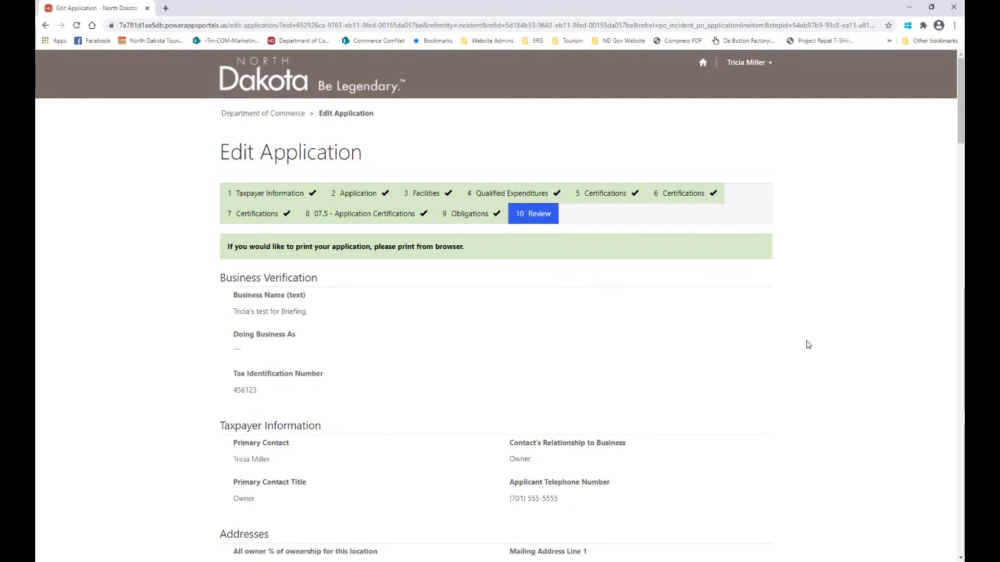
right_click(142, 219)
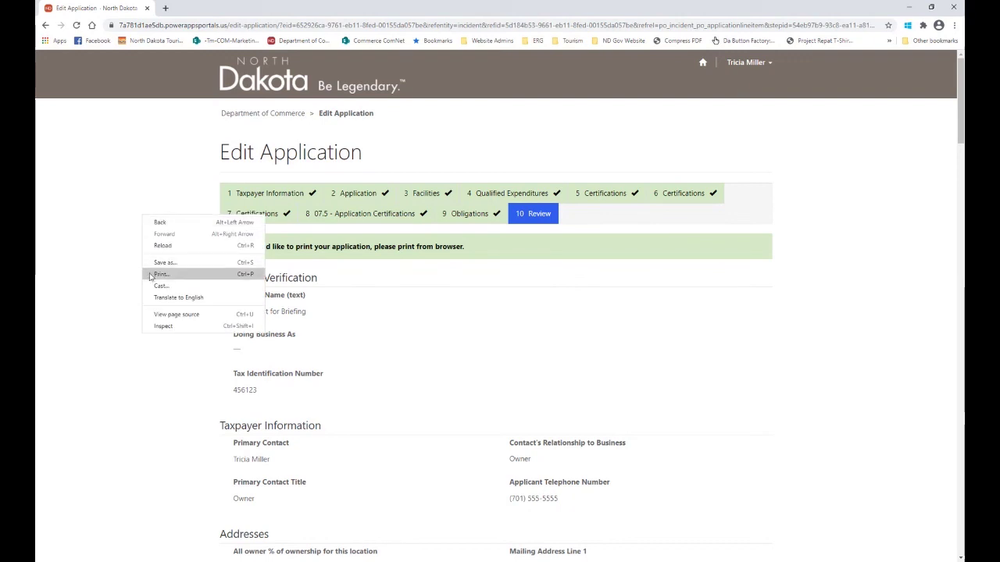
click(109, 259)
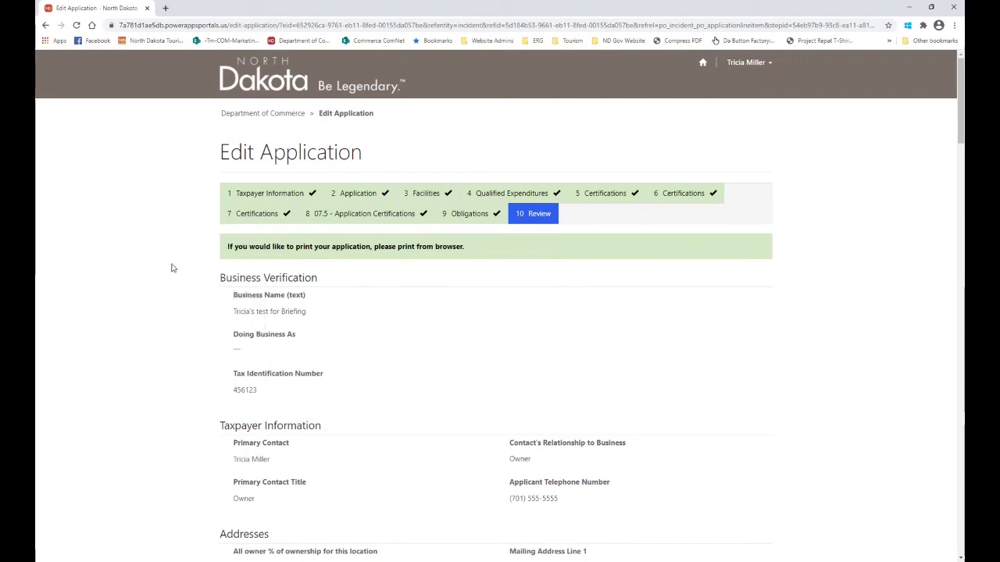
scroll(744, 381, down, 5)
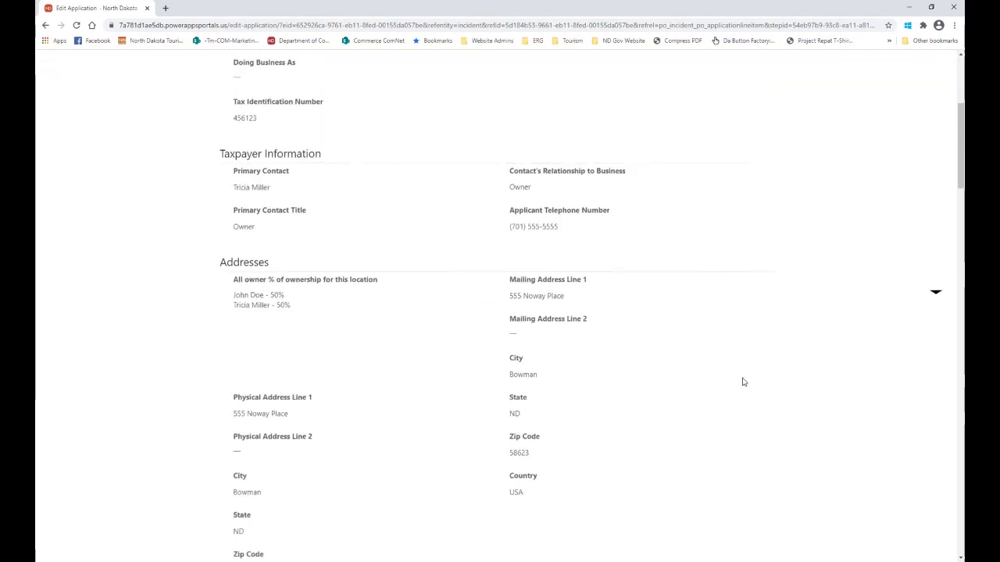
scroll(744, 382, down, 8)
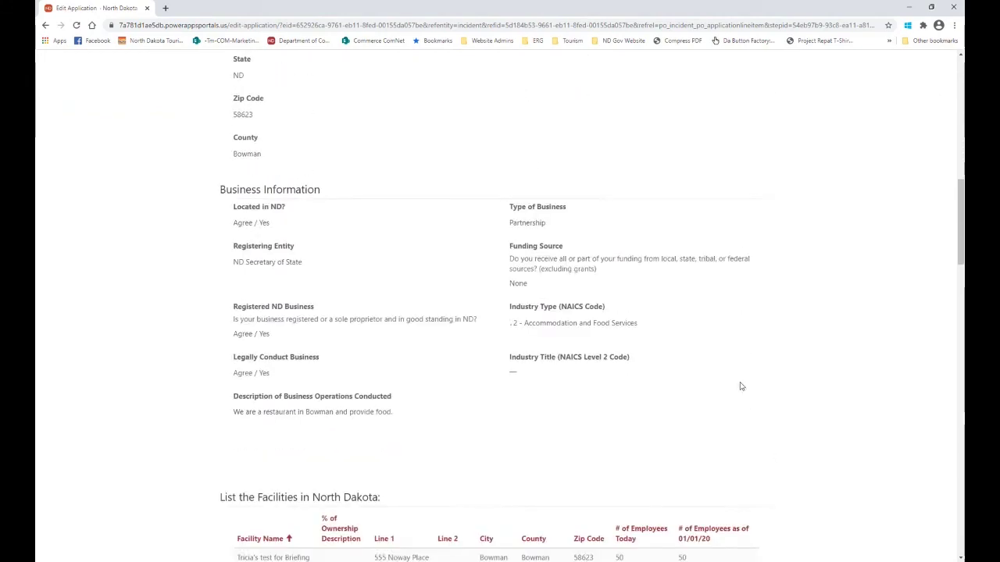
scroll(738, 388, down, 2)
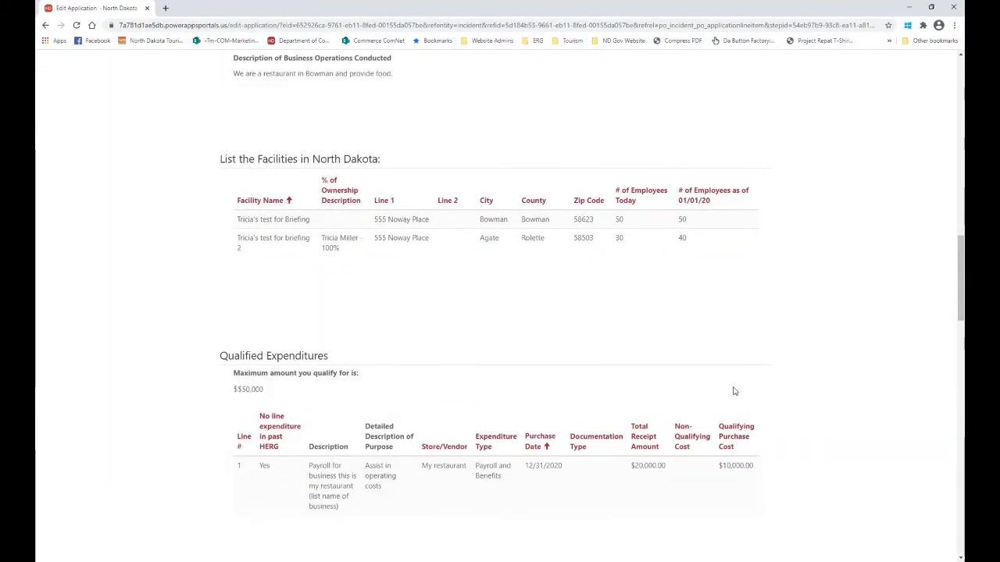
scroll(685, 386, down, 2)
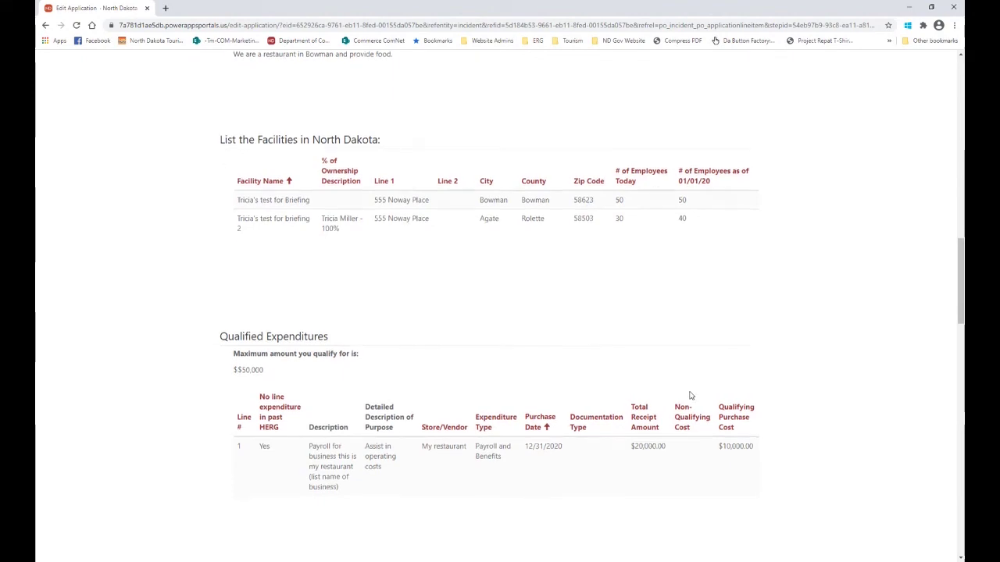
scroll(690, 402, down, 15)
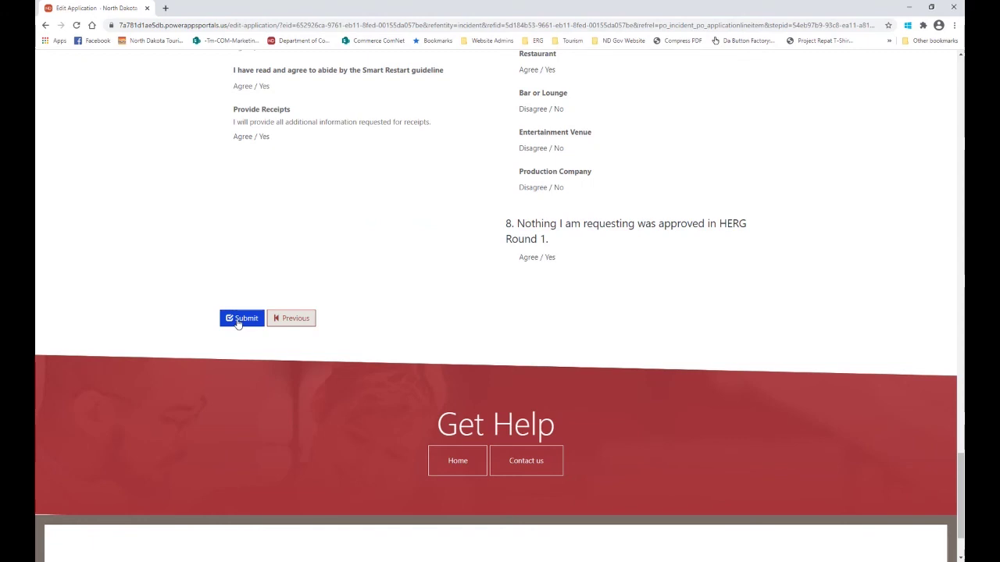
Submit the reviewed Hospitality ERG Round 2 application and confirm in the Processing dialog.
click(239, 319)
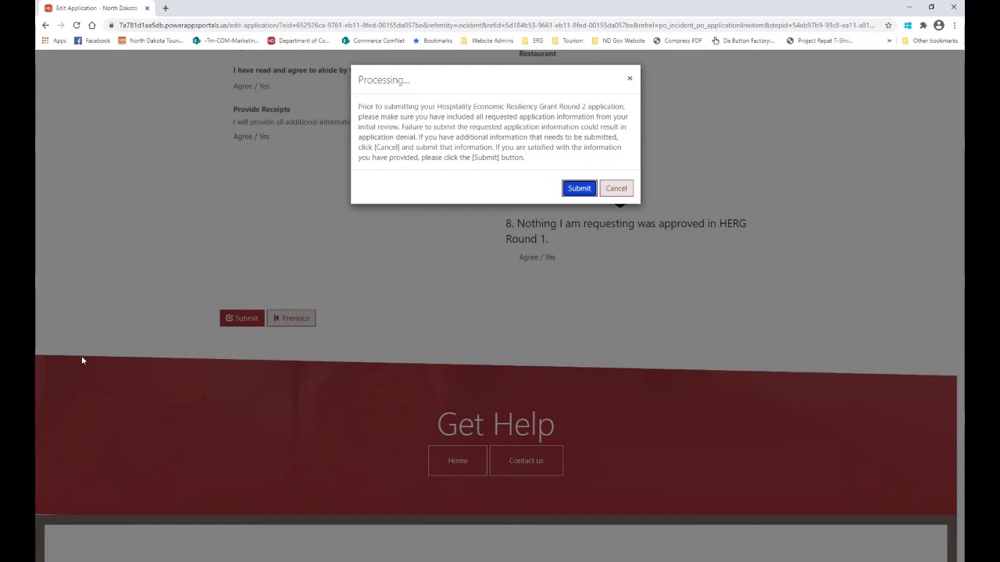
click(581, 190)
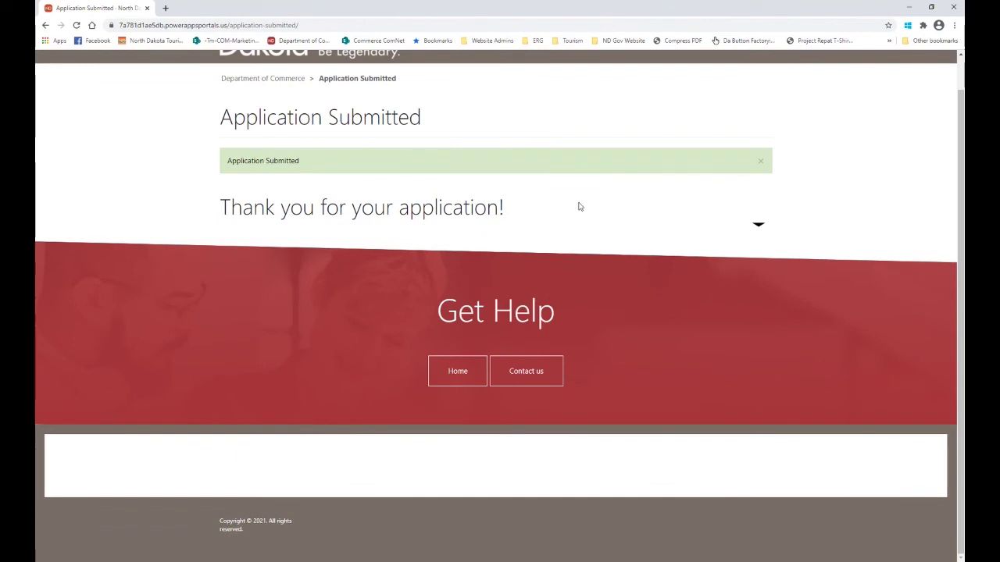
scroll(620, 271, up, 1)
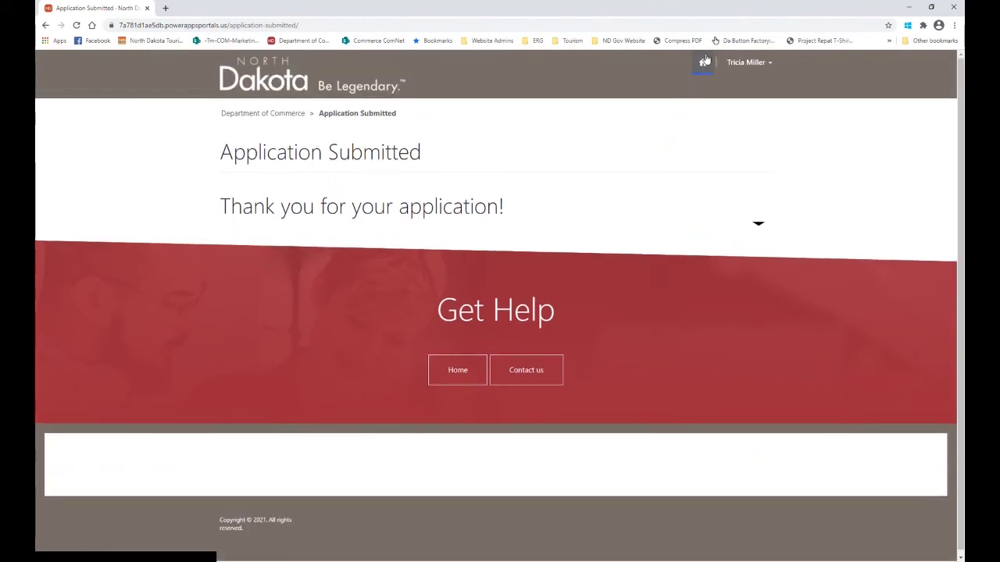